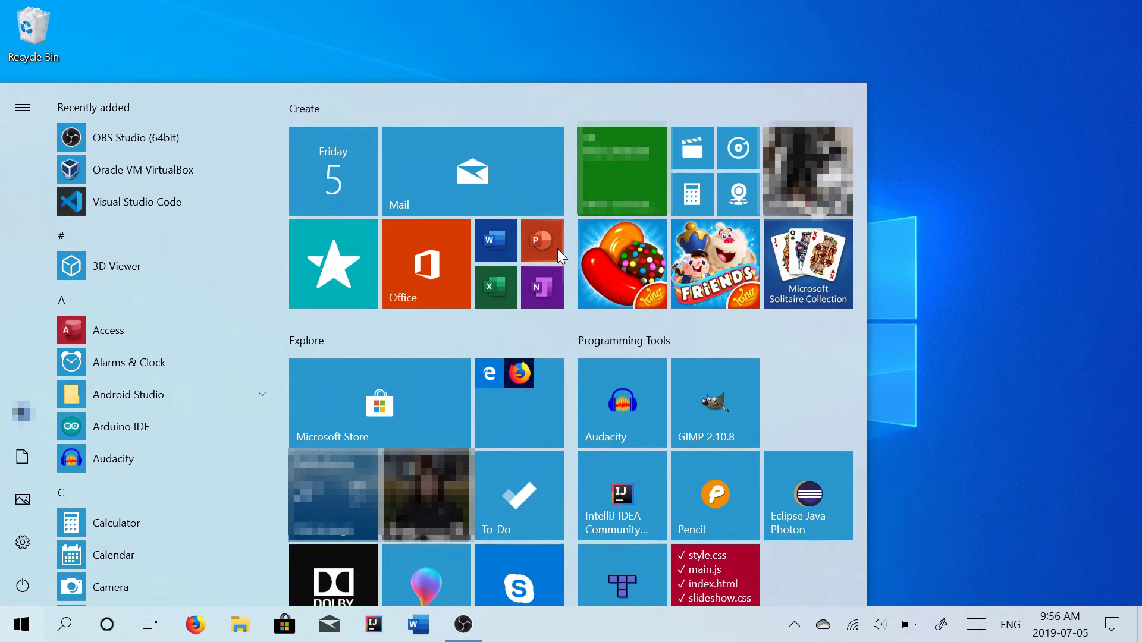
Check the PC's system type in the device specifications on the About your PC settings page, and close the settings.
text(about)
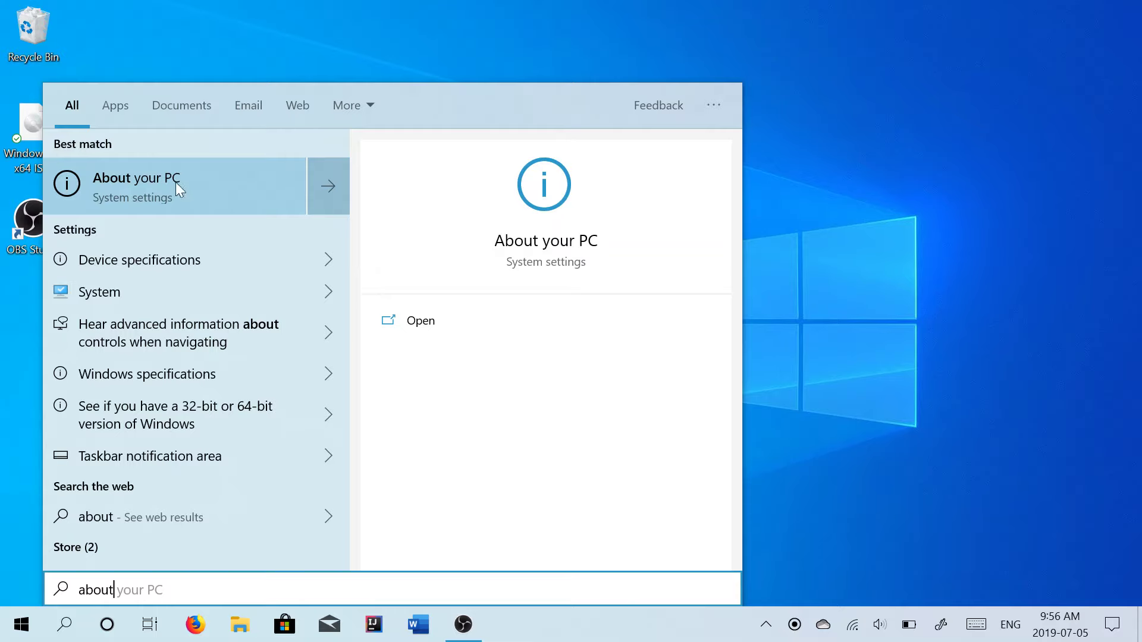
click(408, 326)
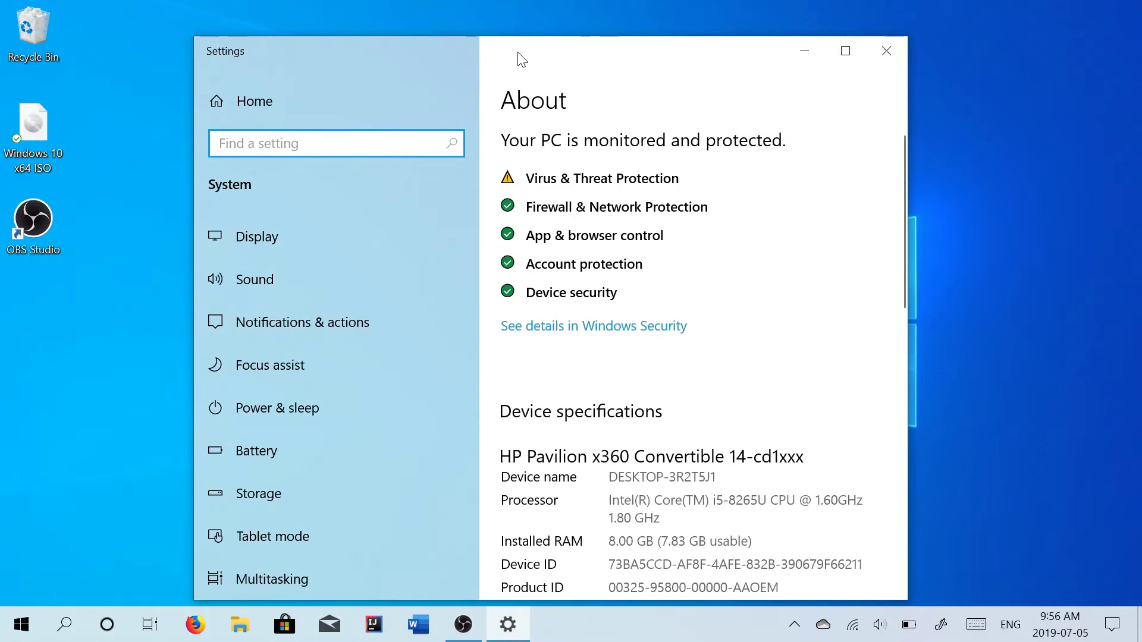
drag(519, 54, 517, 31)
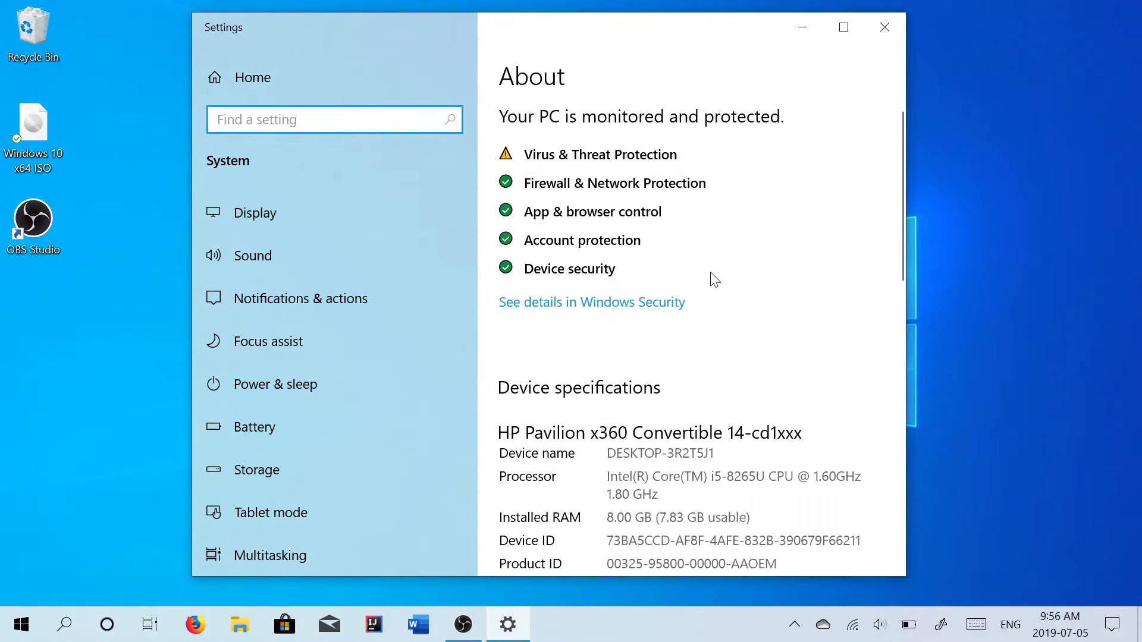
scroll(713, 278, down, 3)
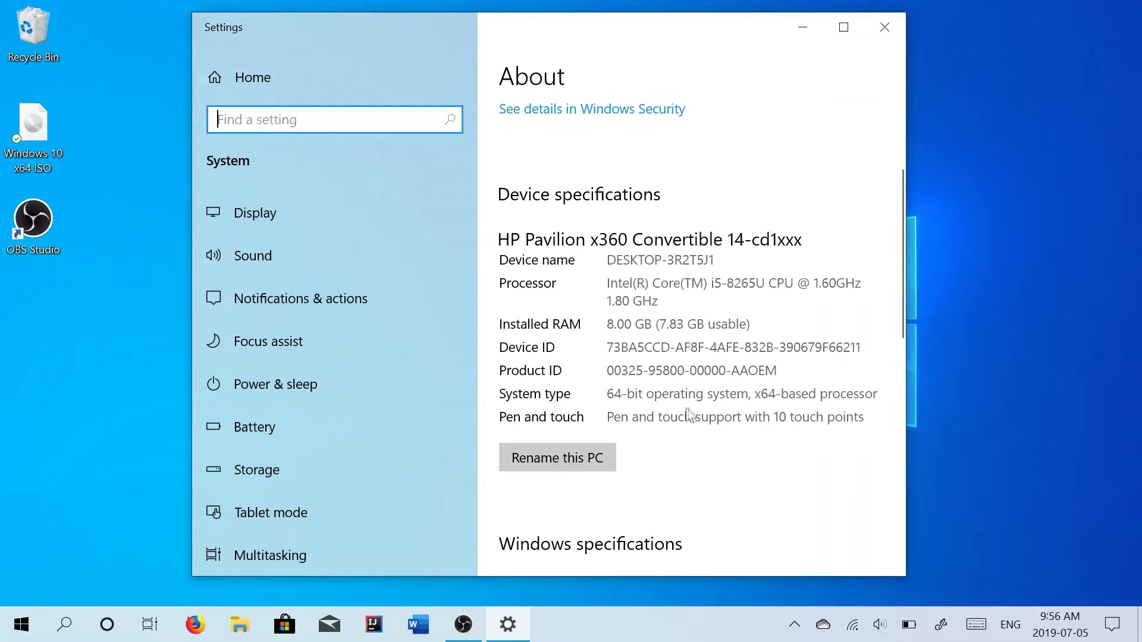
click(886, 30)
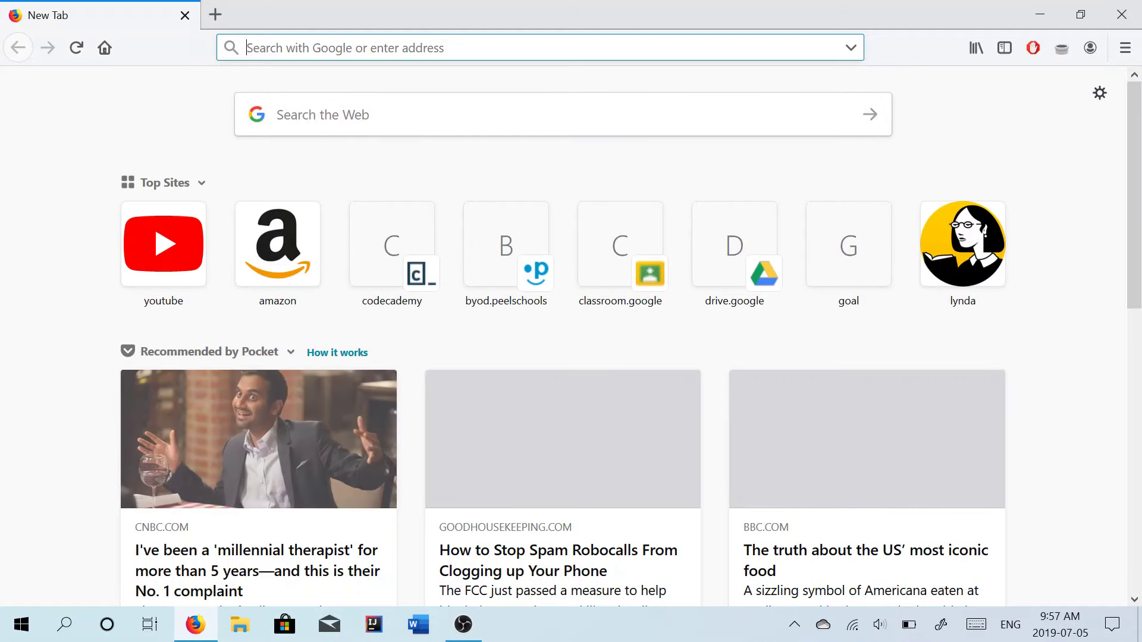
Go to python.org in Firefox and open the Python 3.7.3 release page through the site's downloads section.
text(python.org)
key(Return)
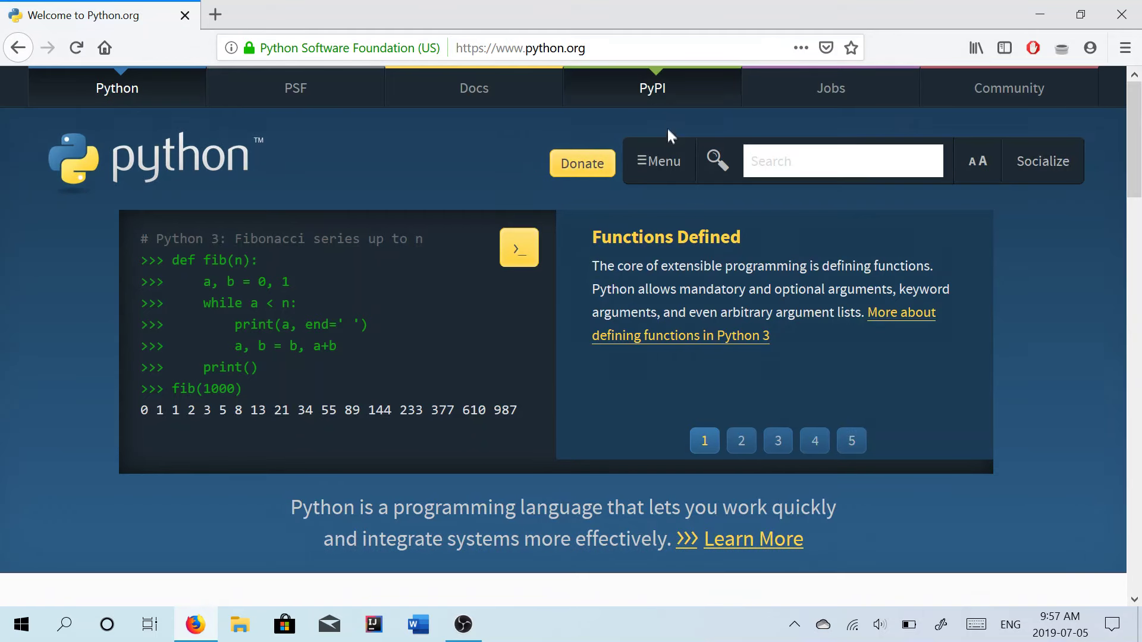
click(665, 172)
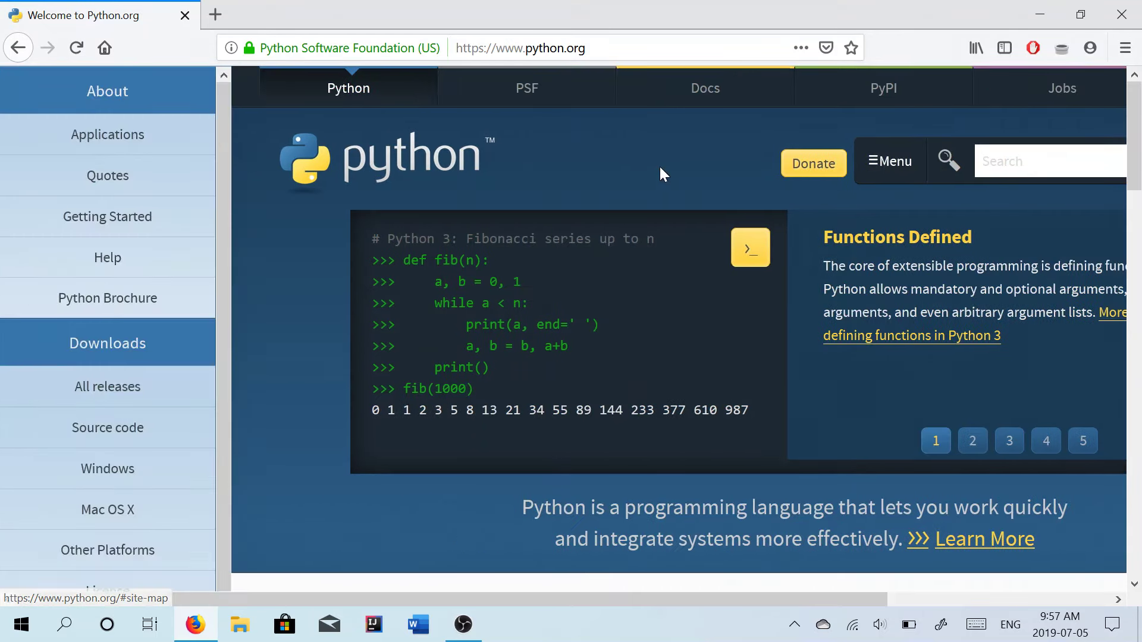
click(109, 357)
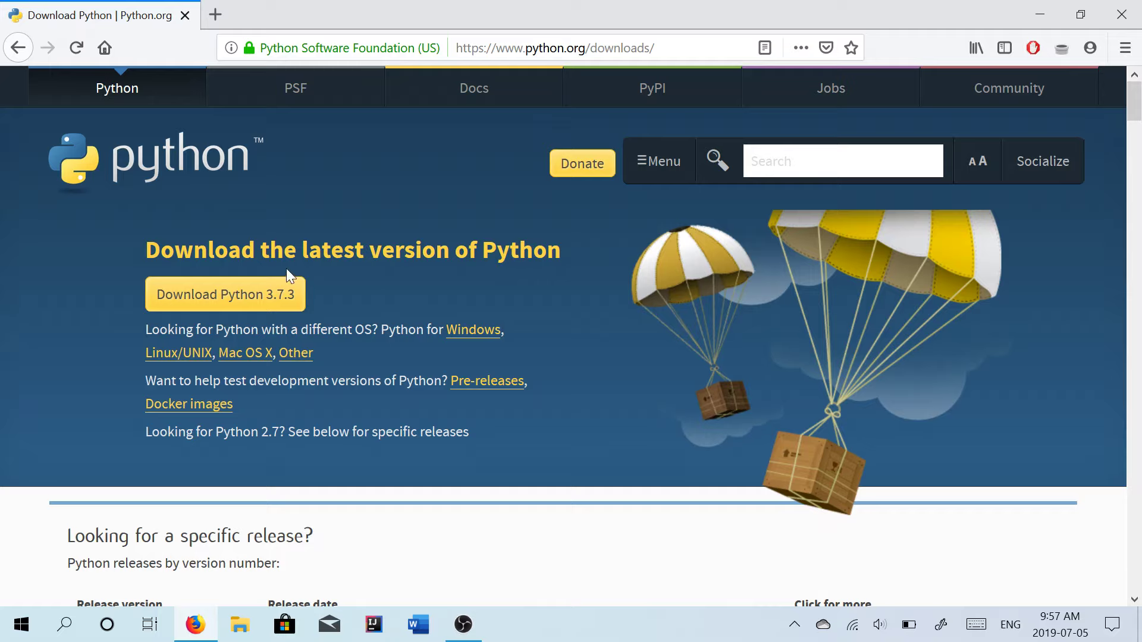
click(254, 297)
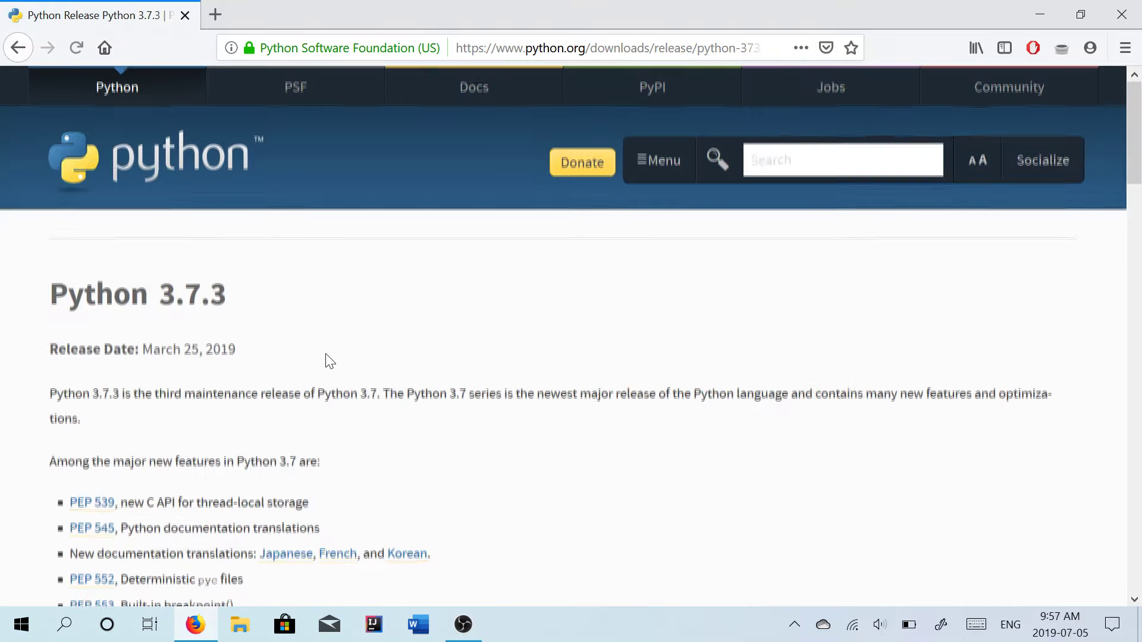
Download the Windows x86-64 executable installer from the release's Files table and save the file.
scroll(326, 357, down, 2)
scroll(327, 359, down, 12)
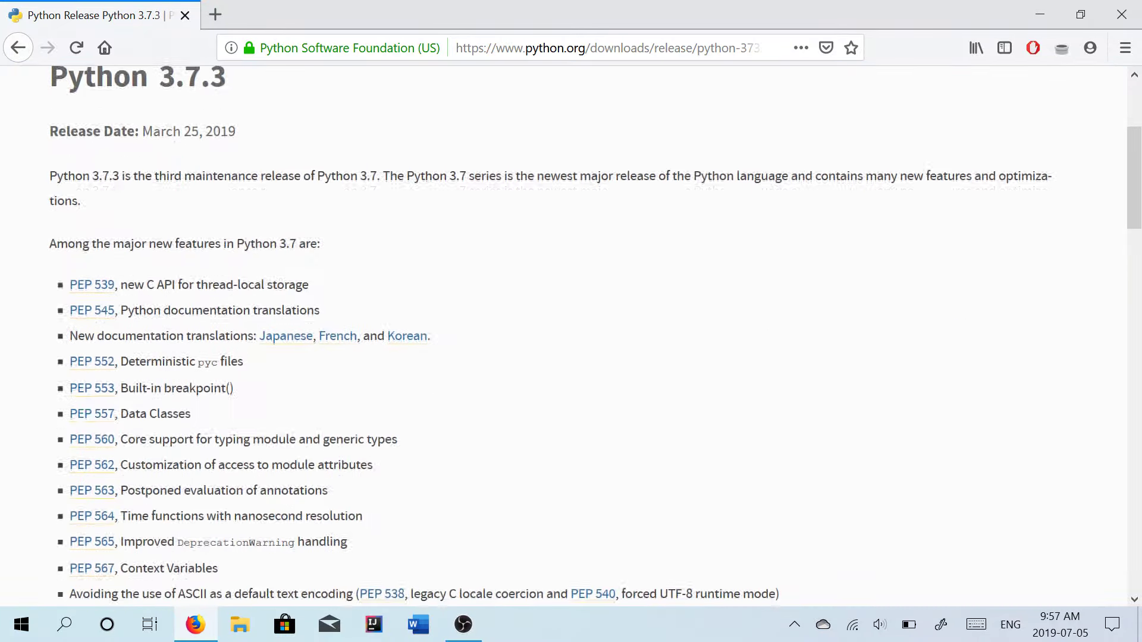
scroll(330, 361, down, 8)
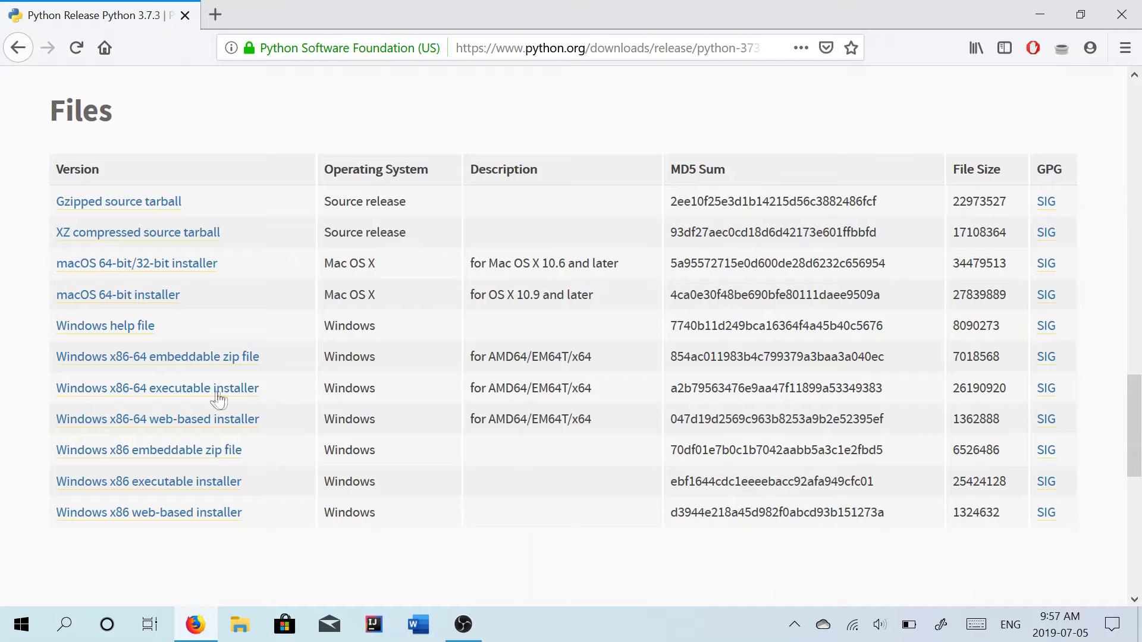
click(131, 392)
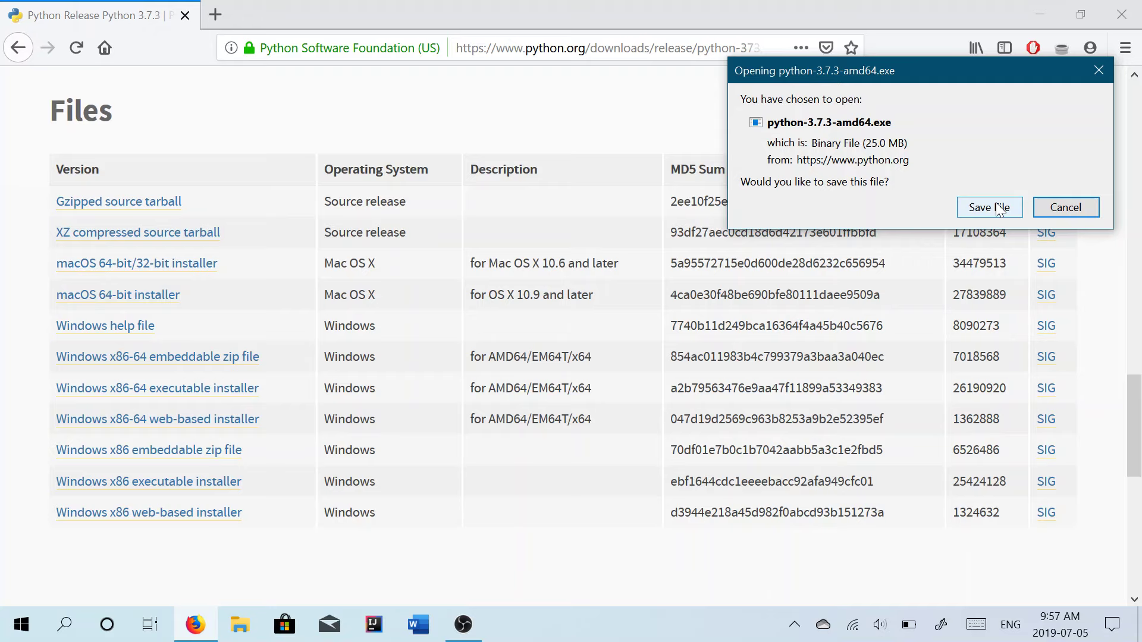
click(999, 208)
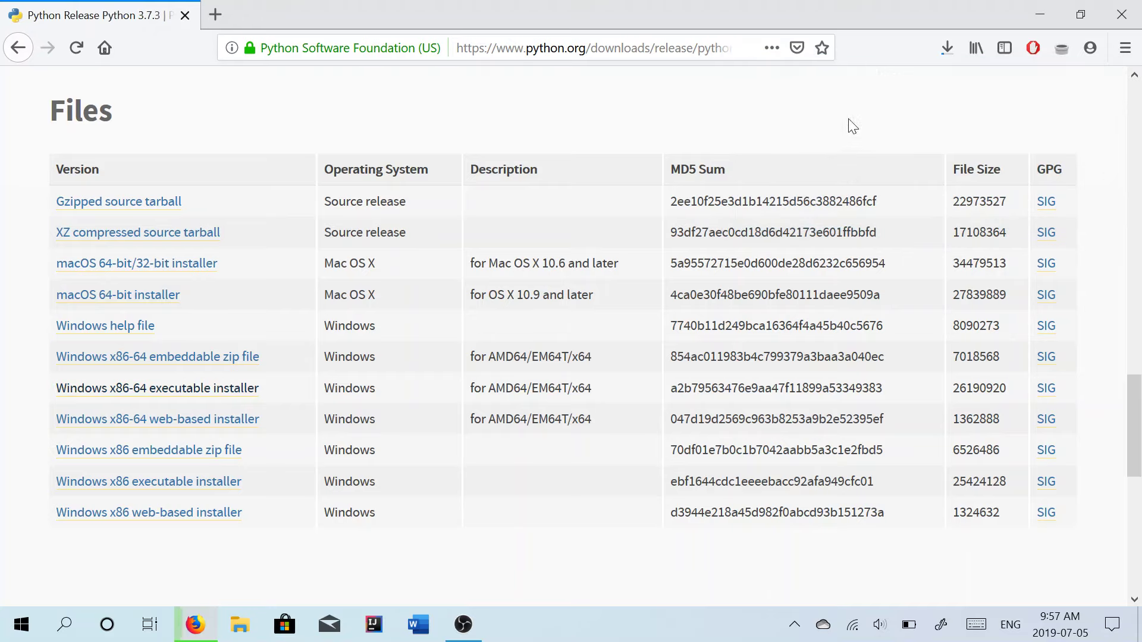
Run the downloaded installer, install Python with default settings and Add Python 3.7 to PATH enabled, and close the setup.
click(949, 47)
click(791, 95)
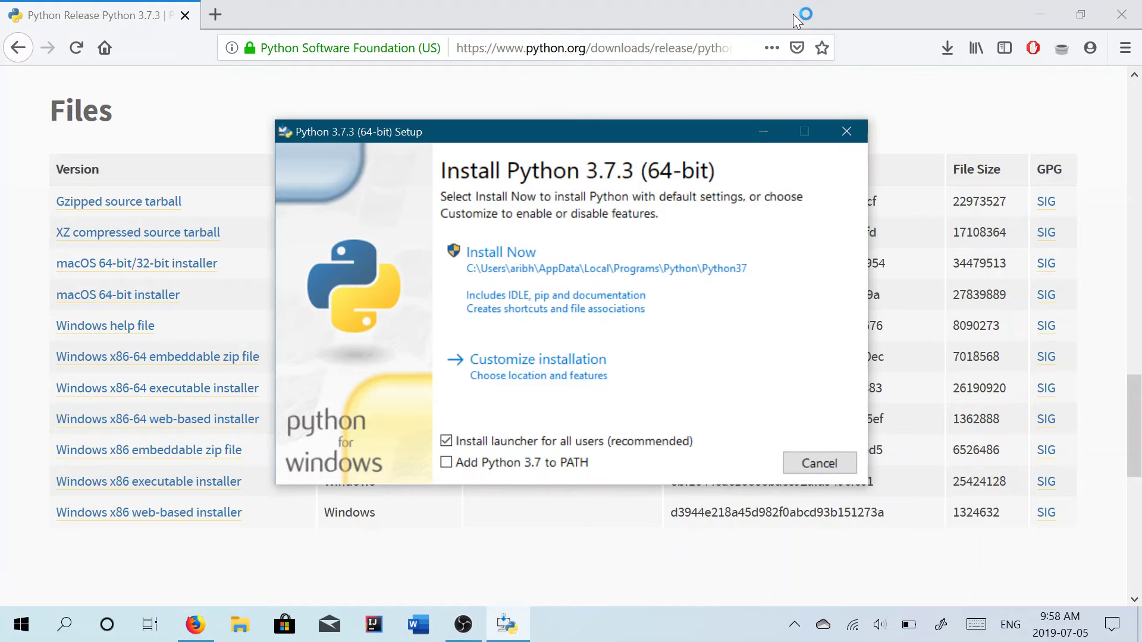
click(447, 463)
click(545, 252)
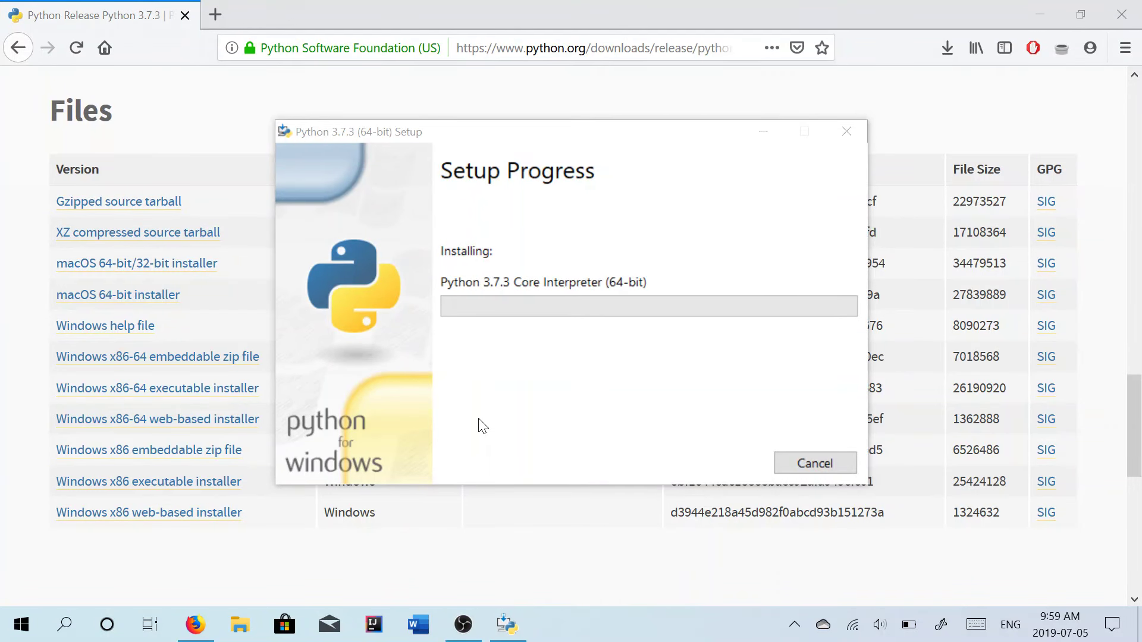
mouse_move(508, 624)
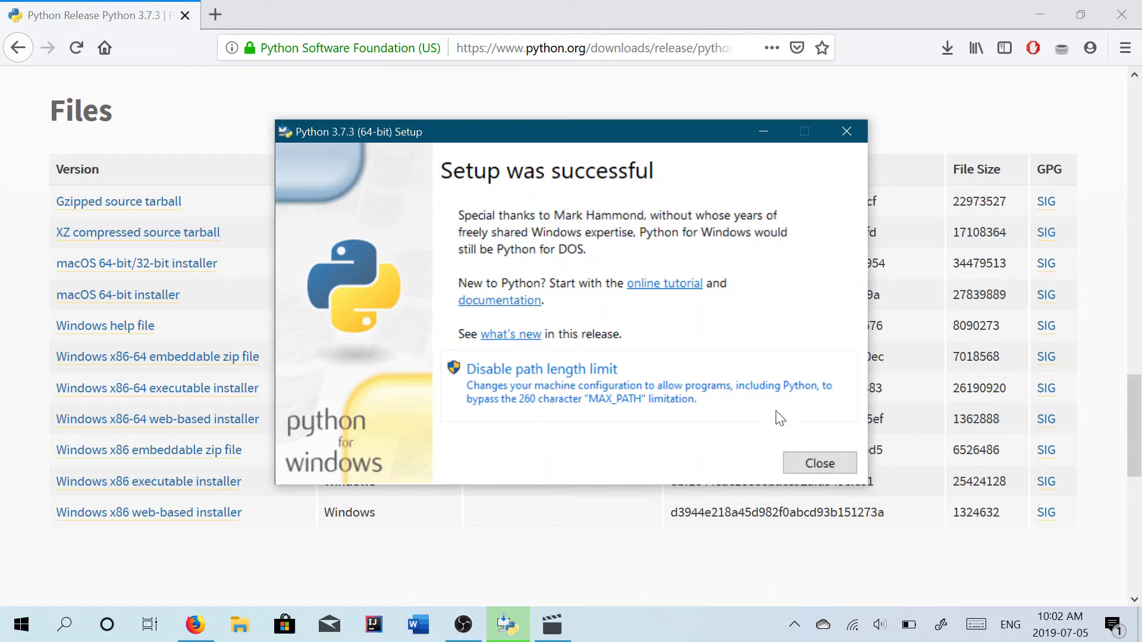
click(797, 463)
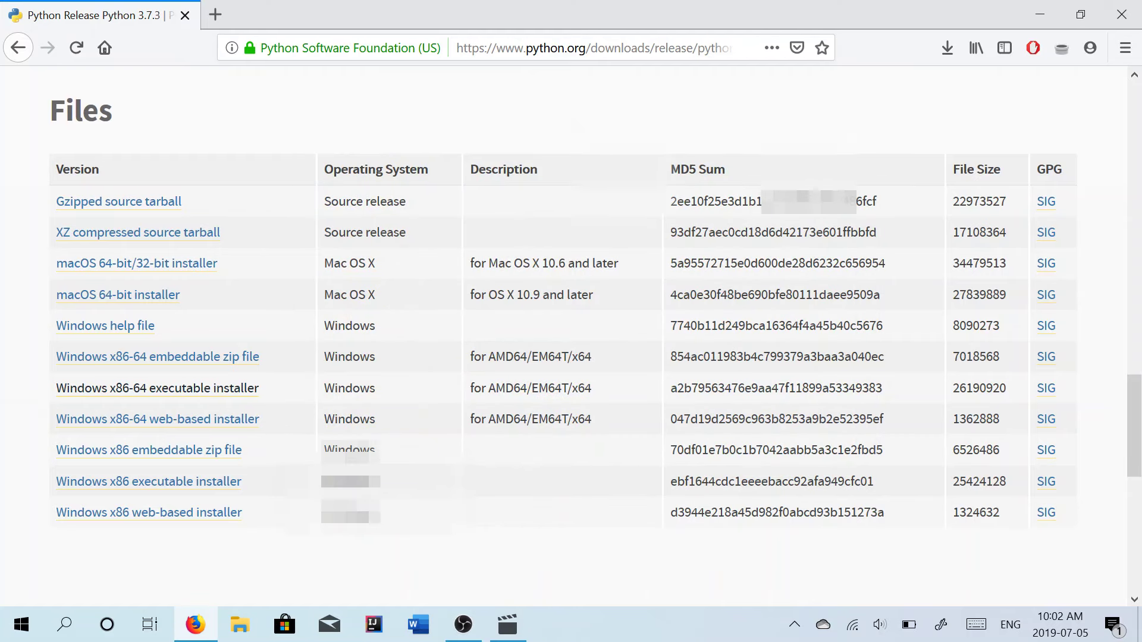
Open Command Prompt as administrator and check the installed Python with python --version.
key(super)
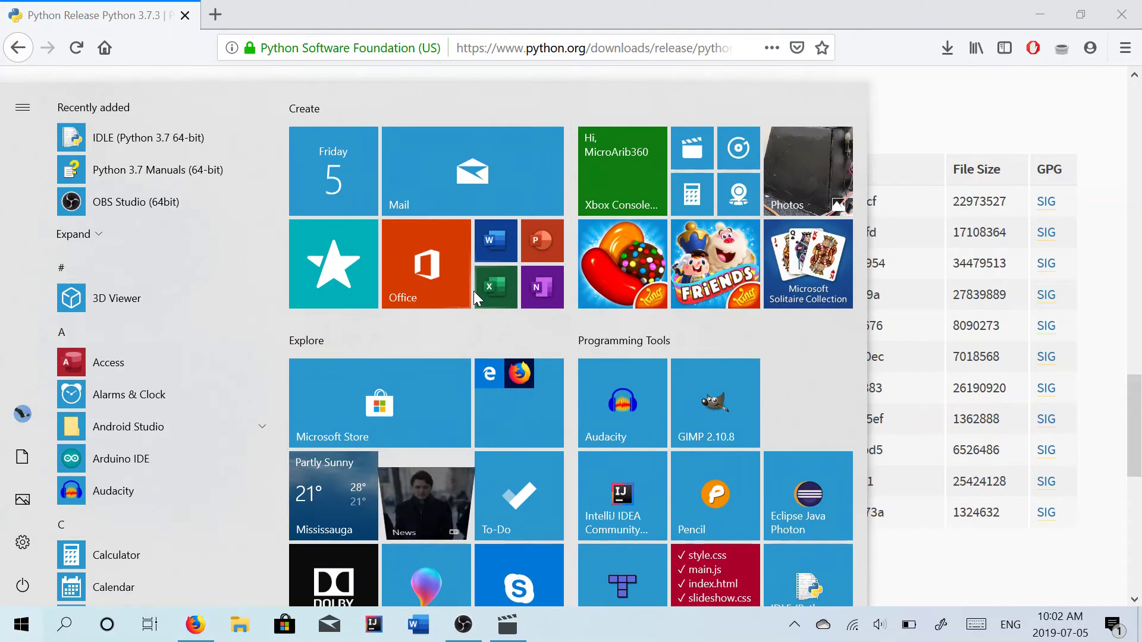
key(super)
key(super)
text(cmd)
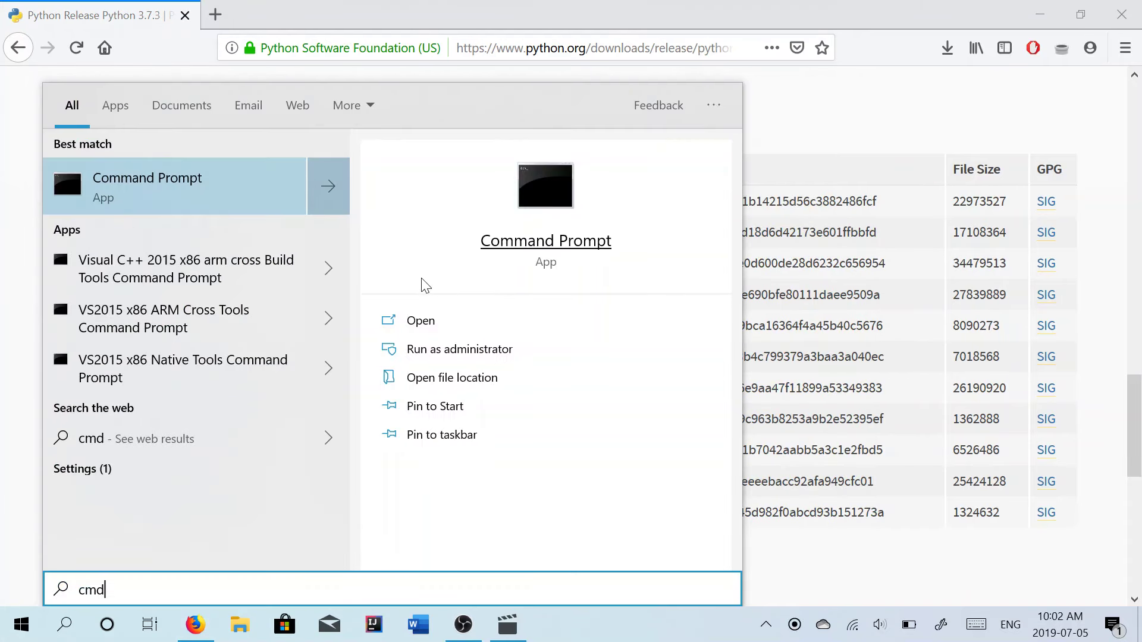
click(424, 349)
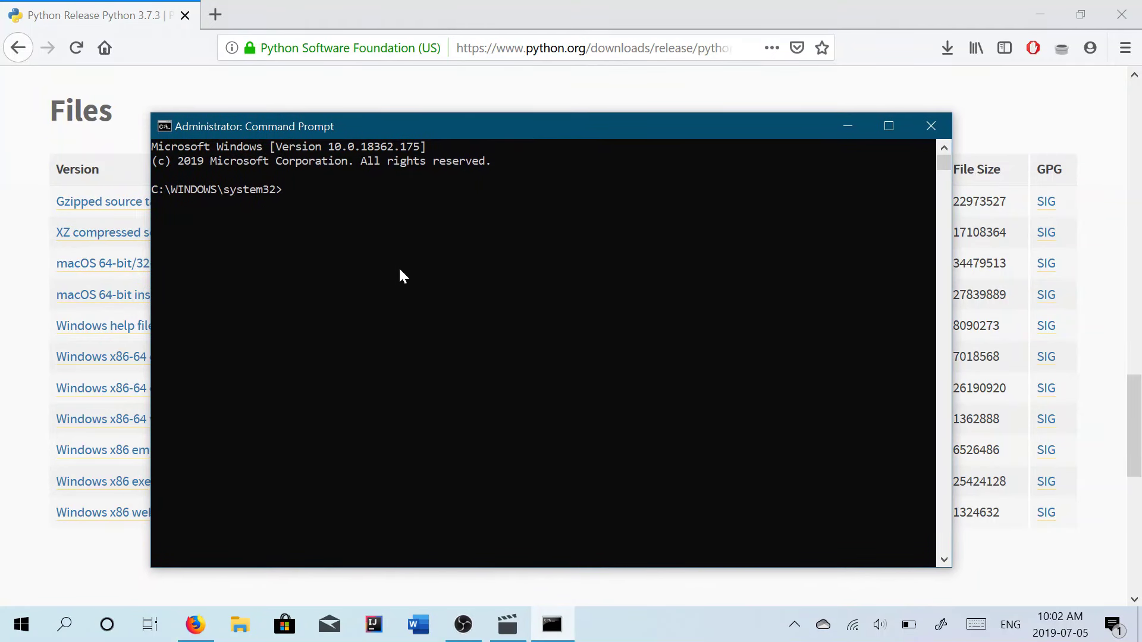
text(python --version)
key(Return)
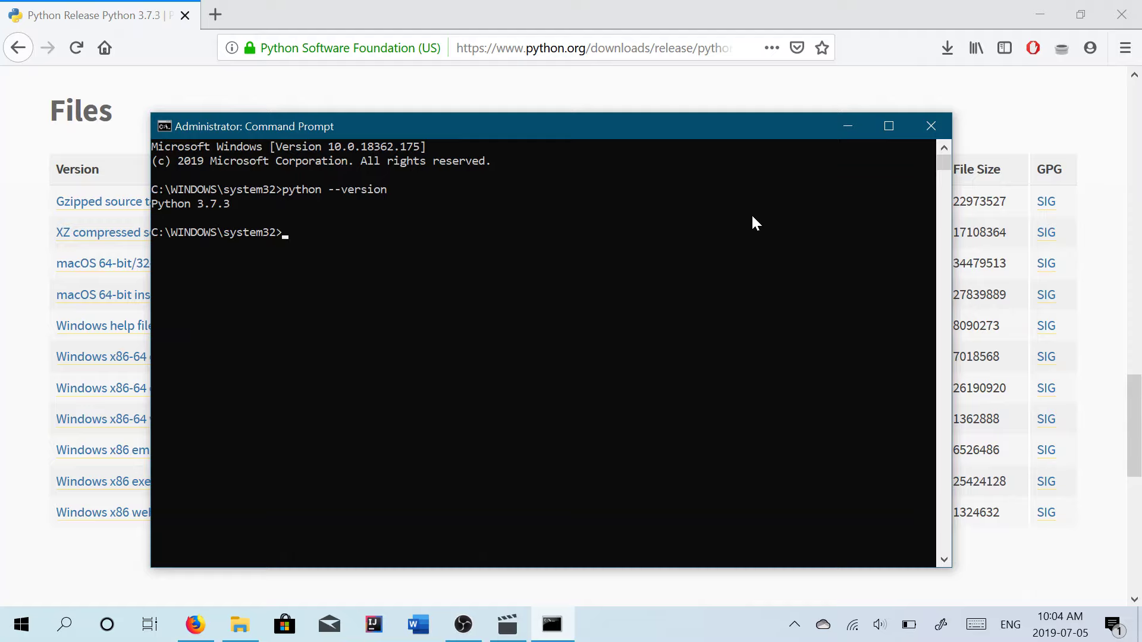
Launch IDLE (Python 3.7 64-bit), minimize the Command Prompt and browser windows, and move the shell window fully into view.
key(super)
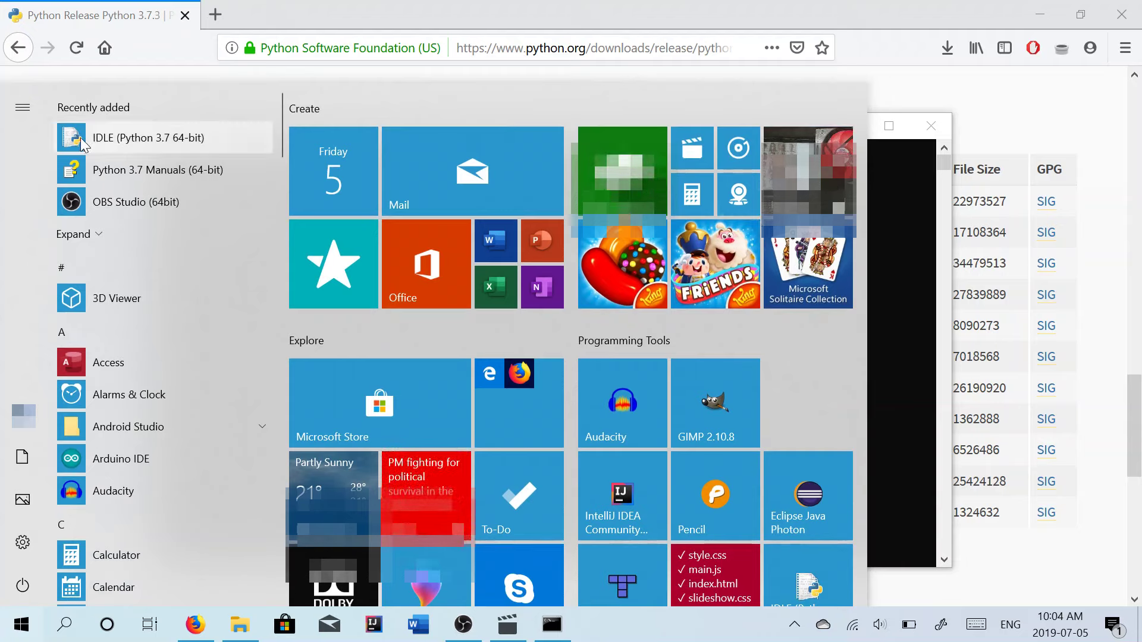
click(115, 141)
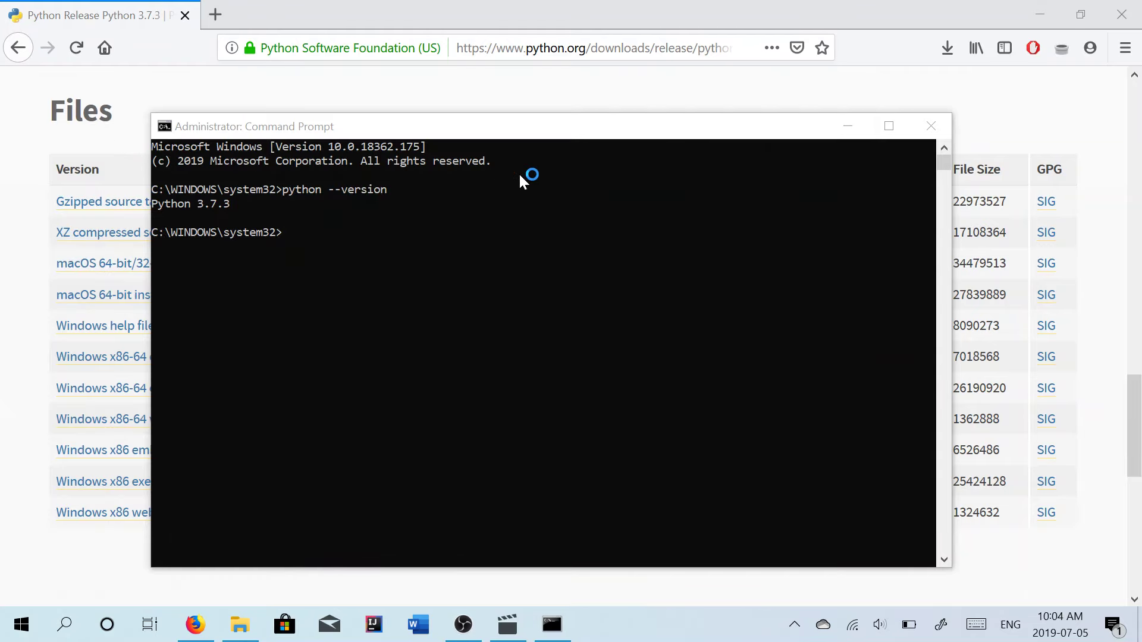
click(840, 128)
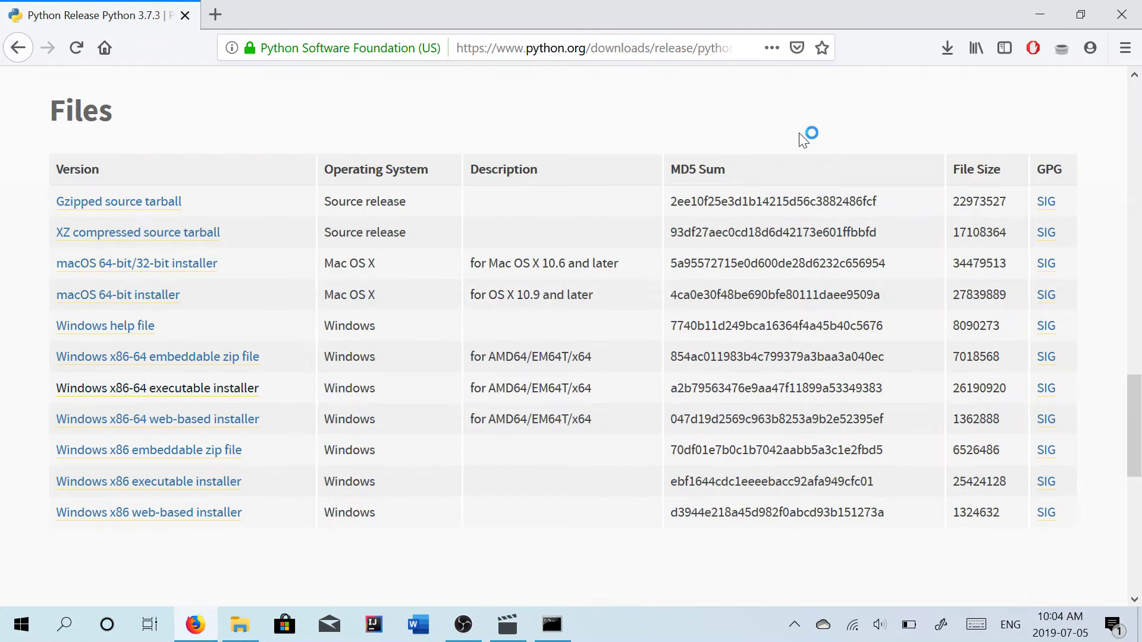
click(1041, 12)
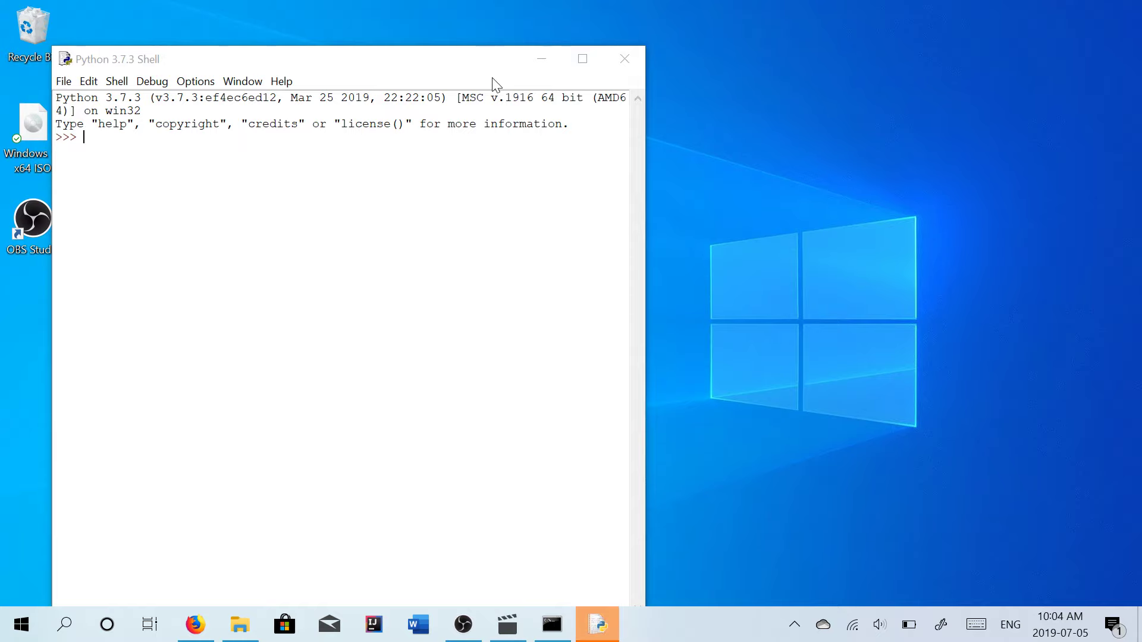
drag(452, 68, 563, 34)
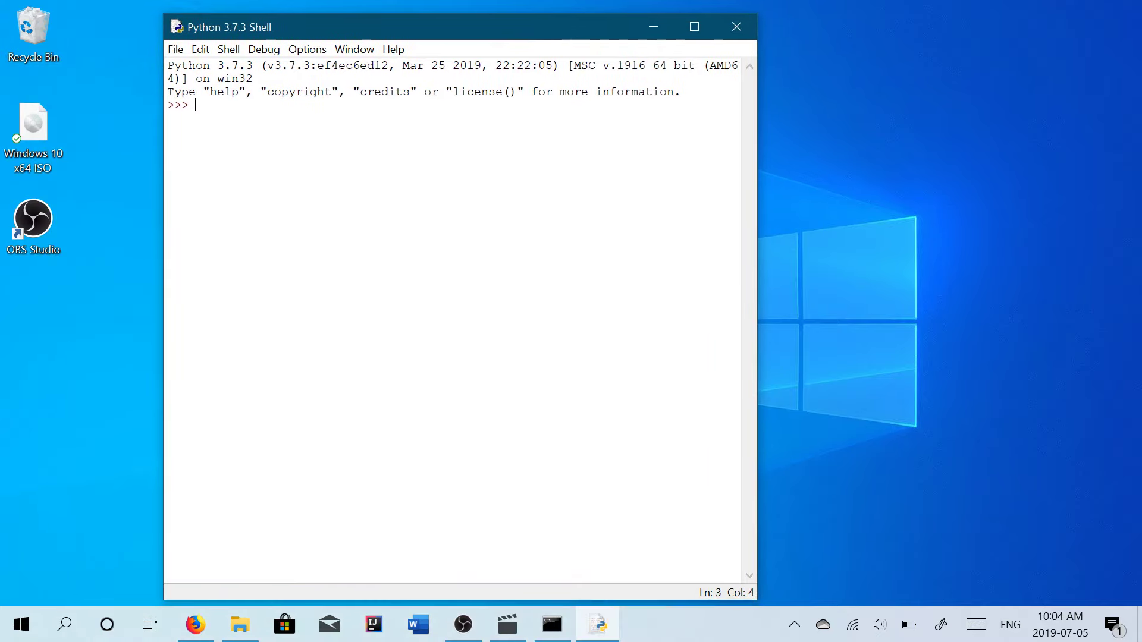
Run print('hello world') in the Python shell.
text(prin)
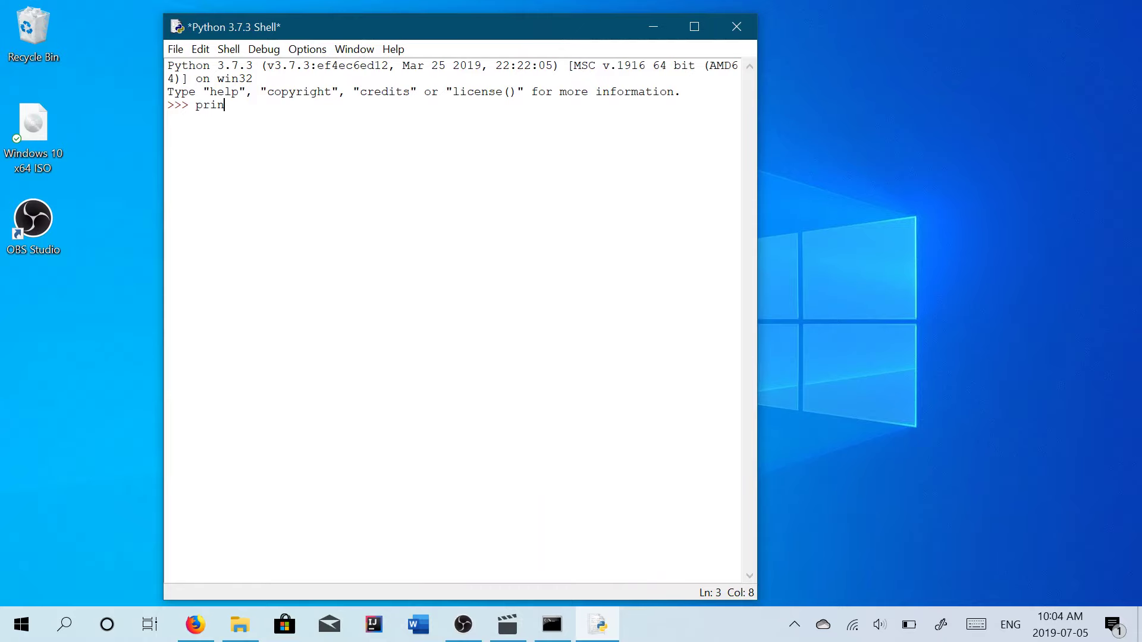
text(t('hello world)
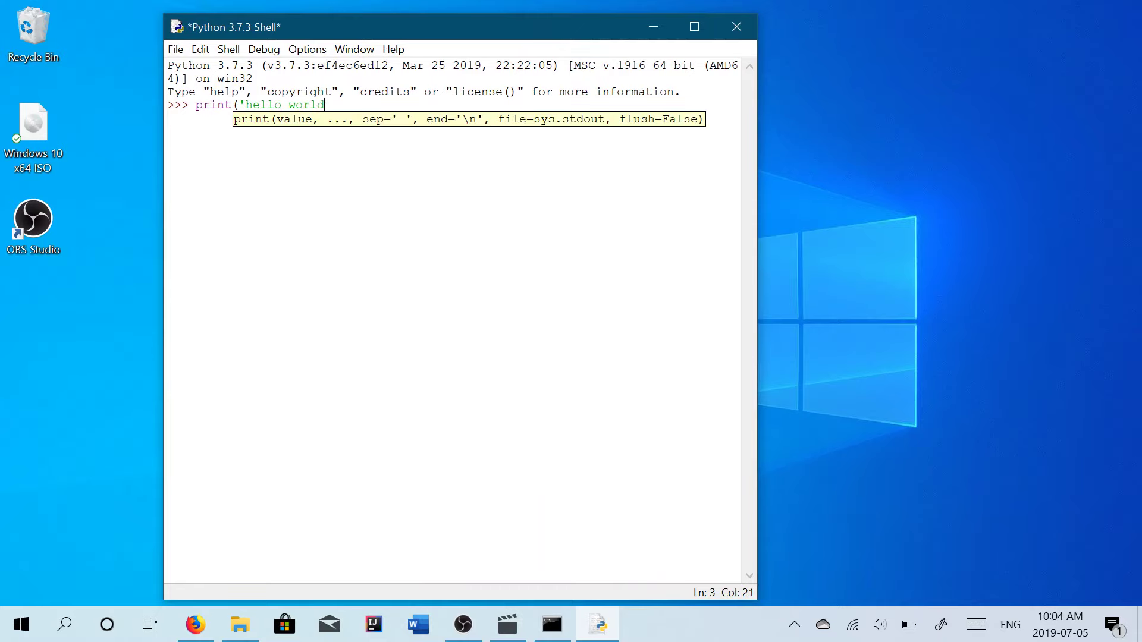
text('))
key(Return)
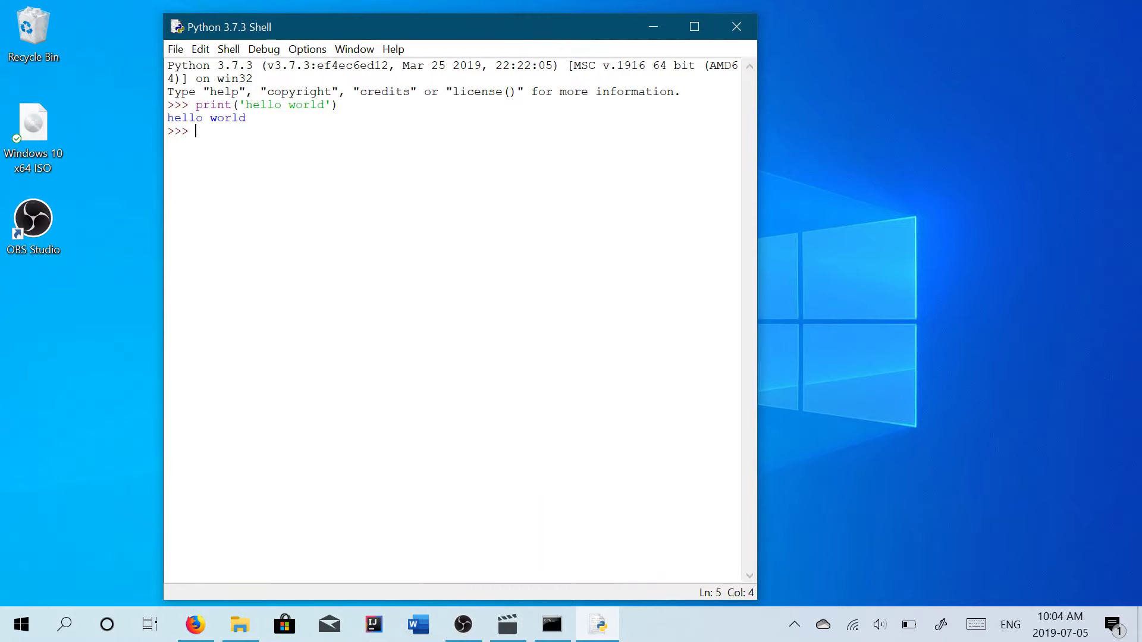
Create a new IDLE file containing var = "hello" on the first line and print(var) on the second.
click(175, 49)
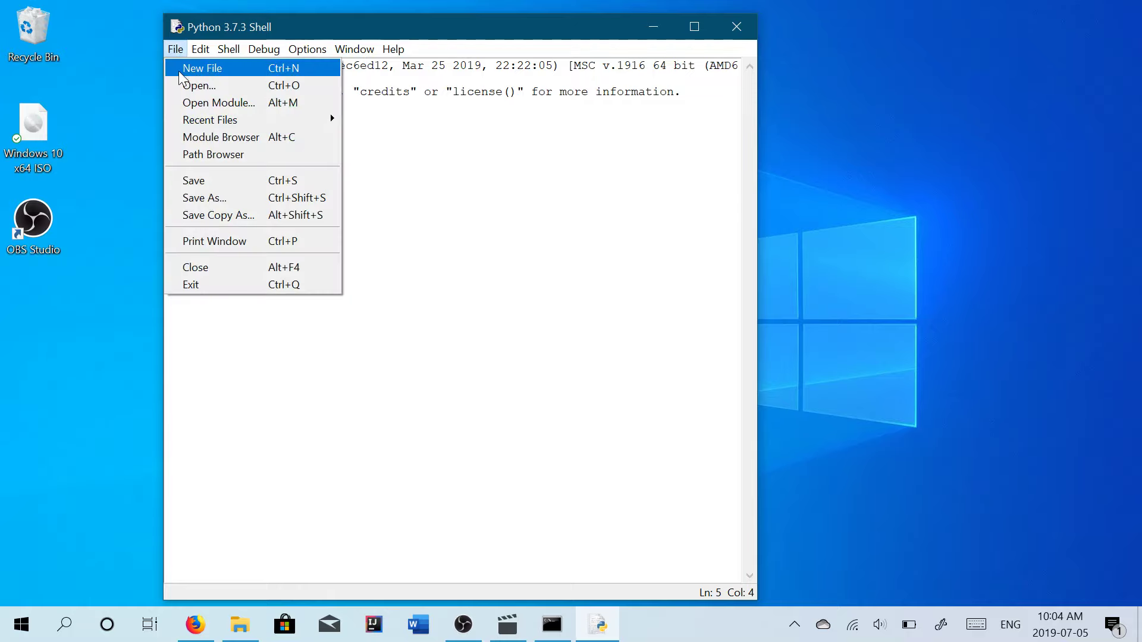
click(189, 66)
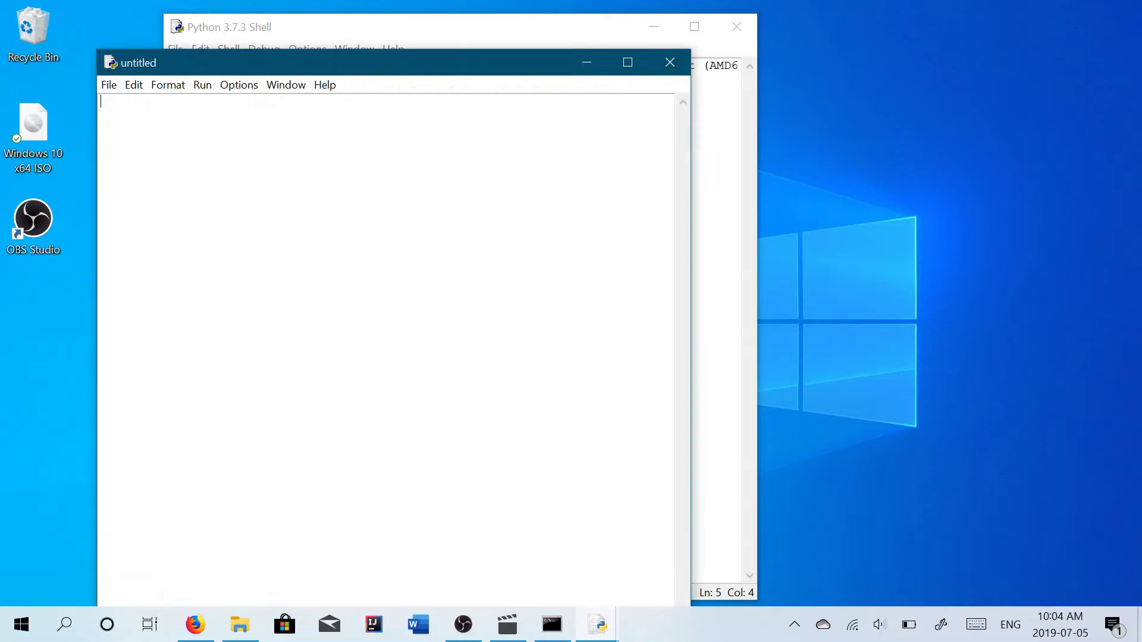
text(var = "hello")
key(Return)
text(print()
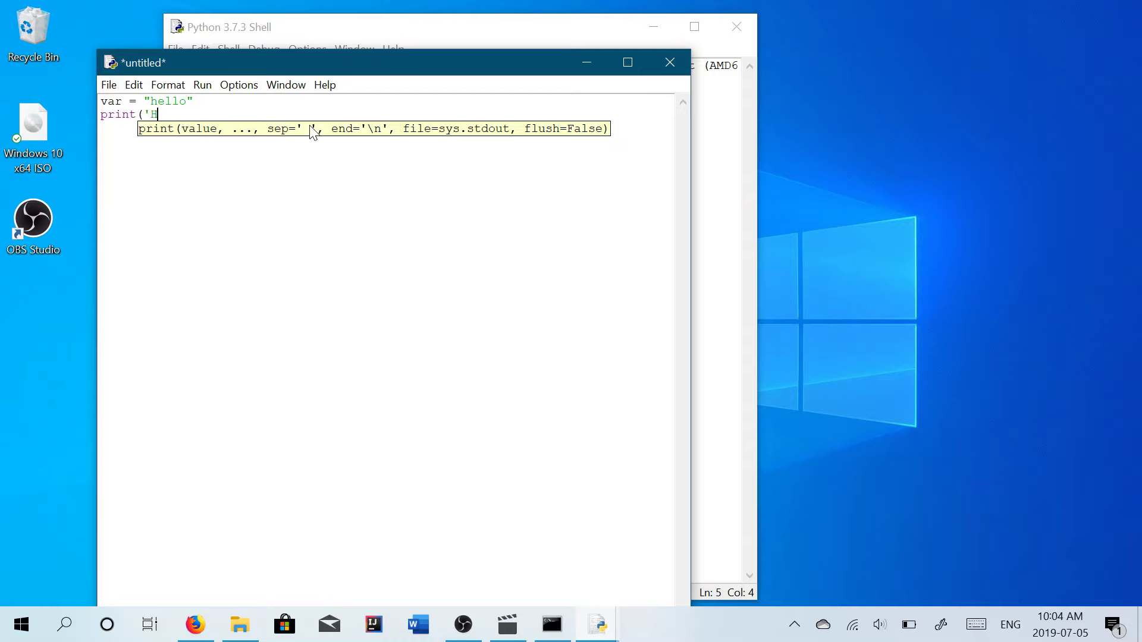
text(var))
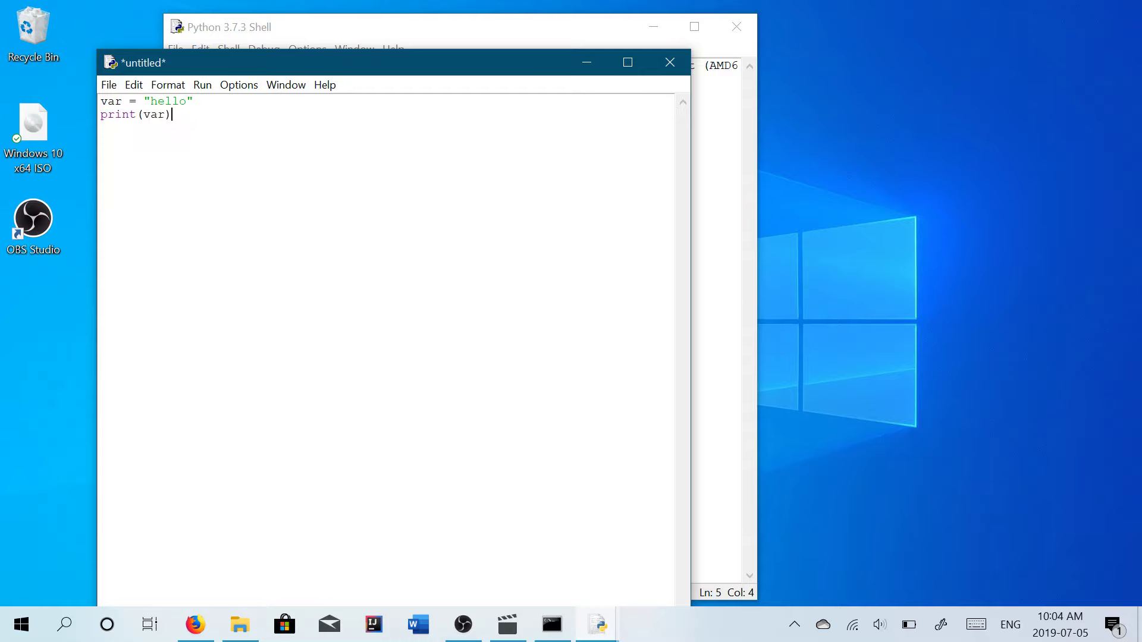
Run the script, saving it as main.py on the Desktop when asked to save the source.
click(109, 85)
mouse_move(211, 89)
click(214, 138)
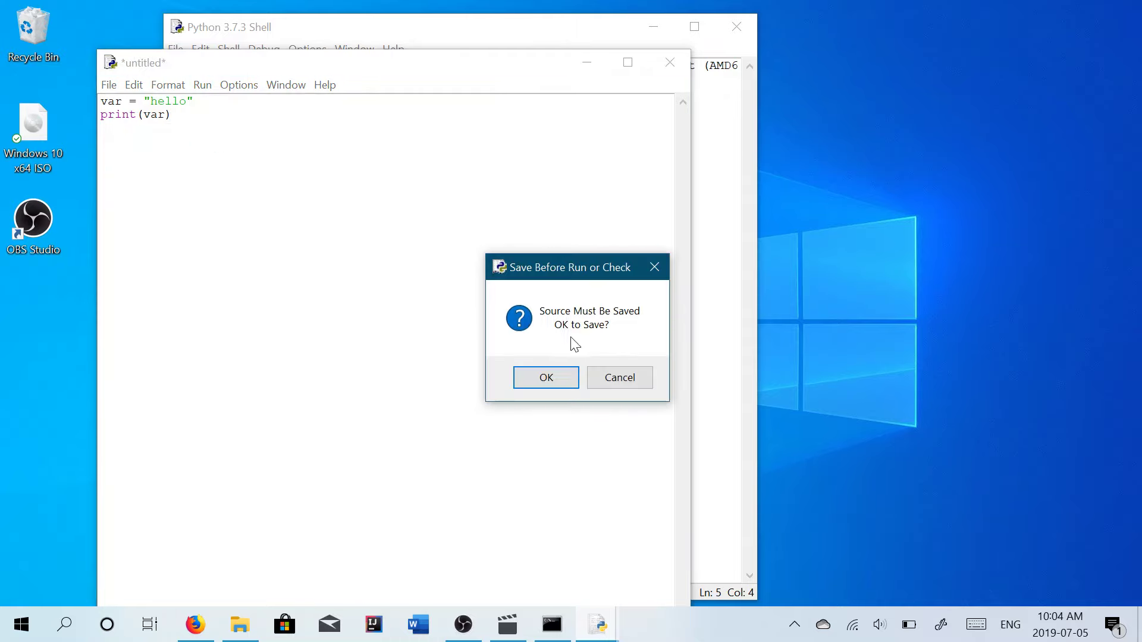
click(546, 378)
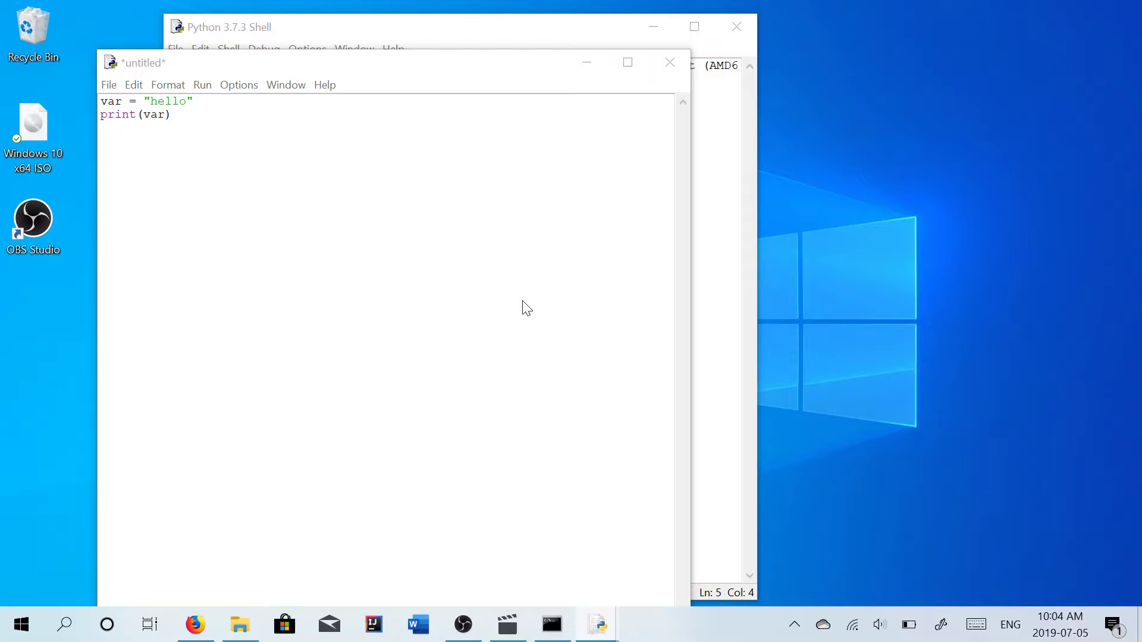
click(160, 227)
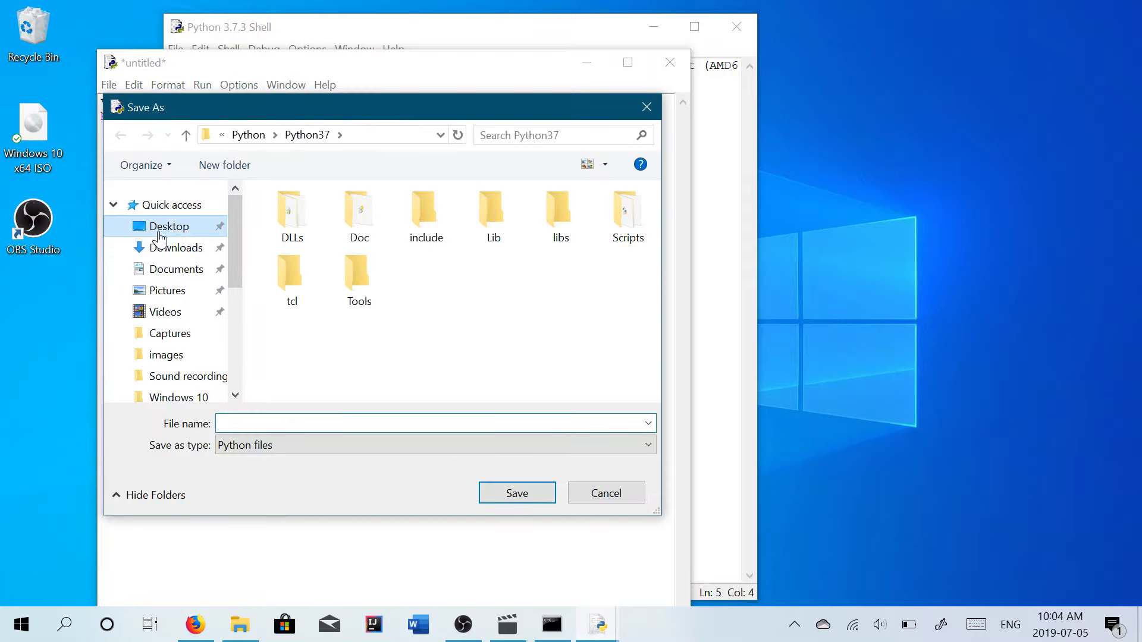
text(main.py)
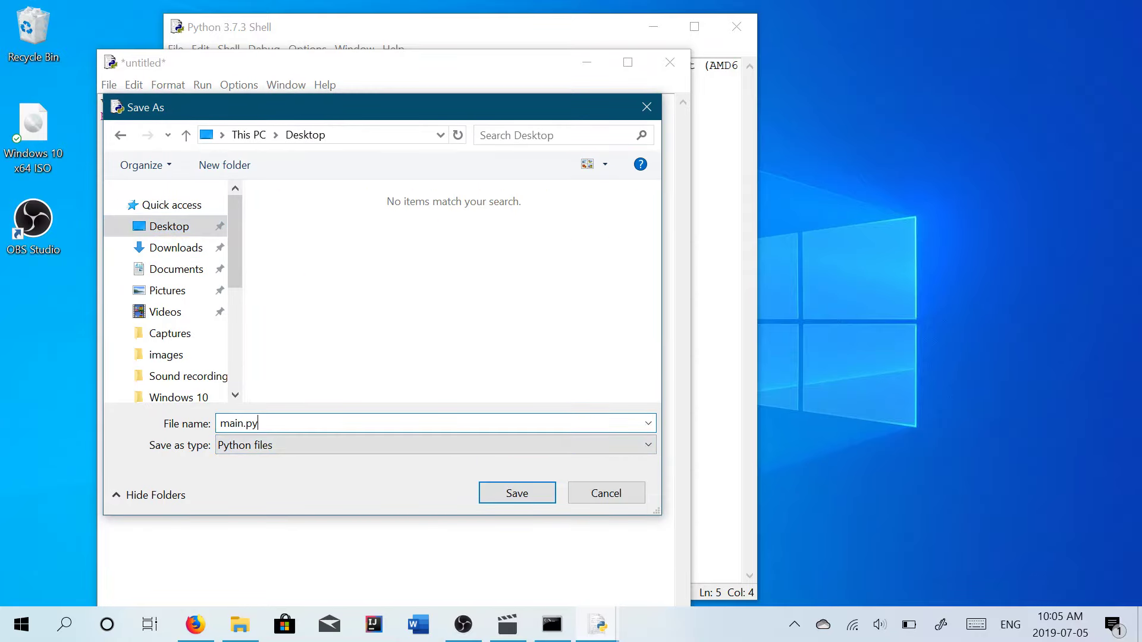
key(Return)
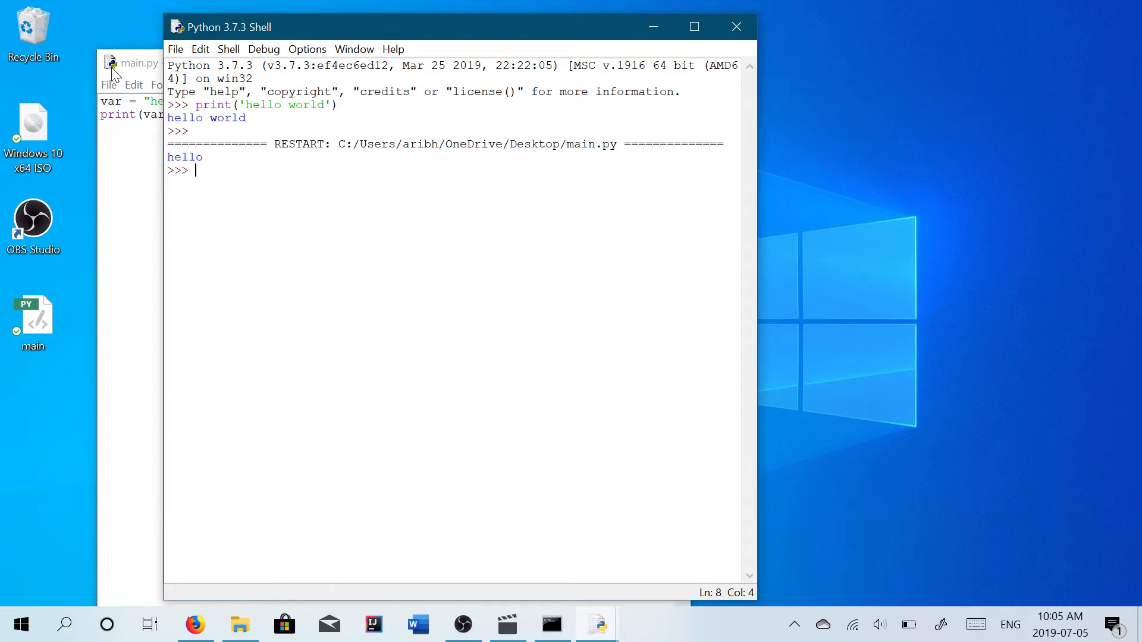
Close the main.py editor window and shift the Python shell window slightly.
click(110, 63)
click(670, 64)
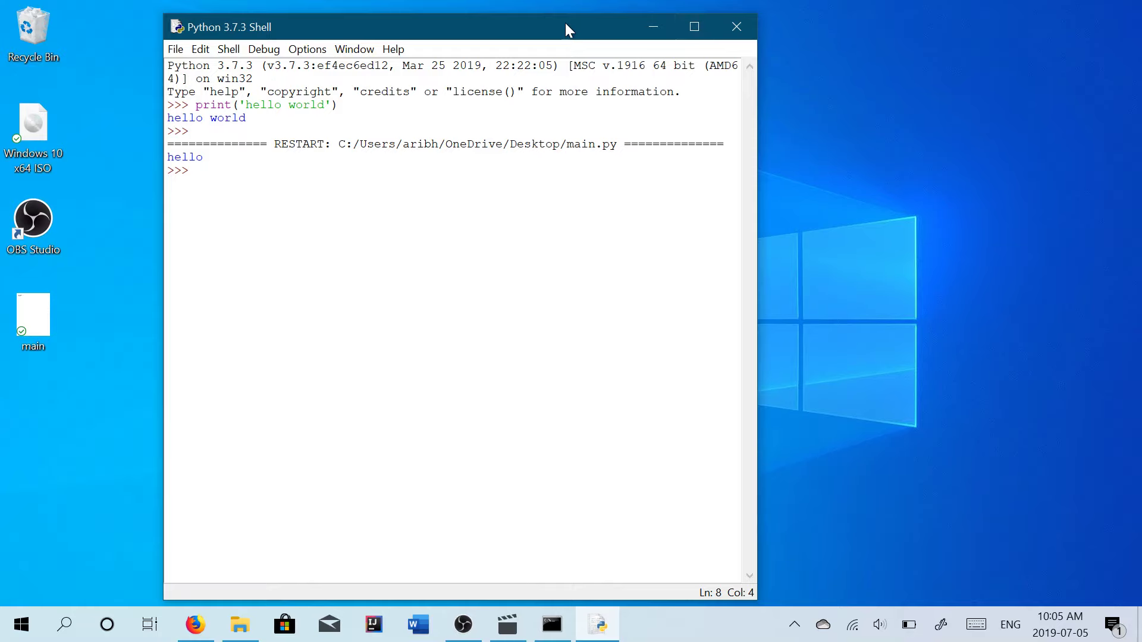
drag(566, 24, 581, 21)
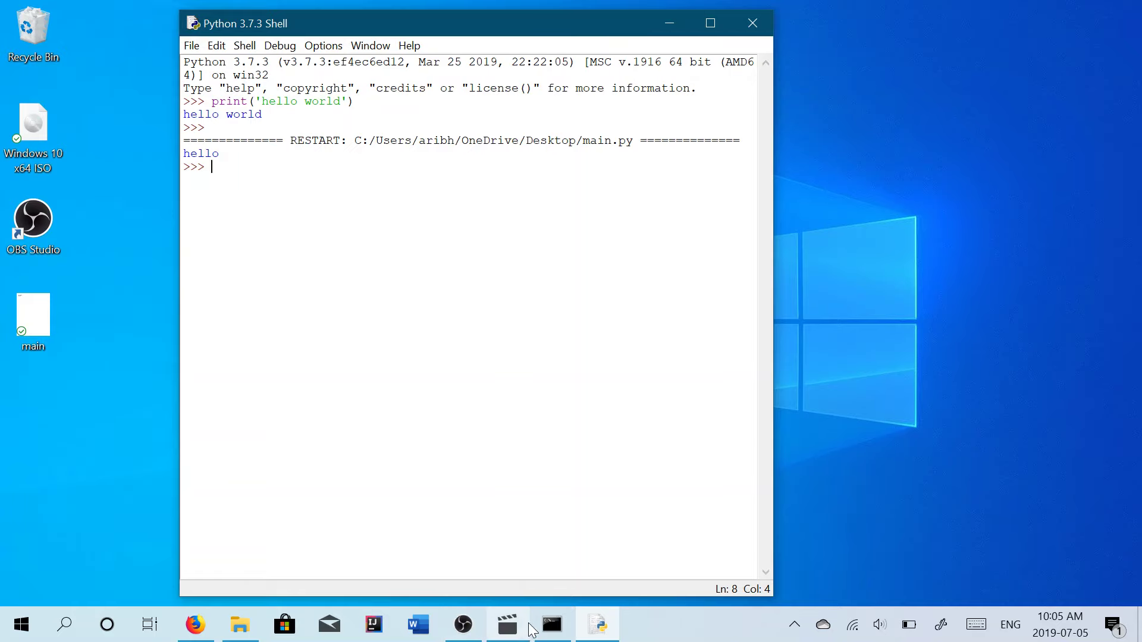
Switch to Firefox, search the web for pycharm, and open the JetBrains PyCharm page.
click(196, 623)
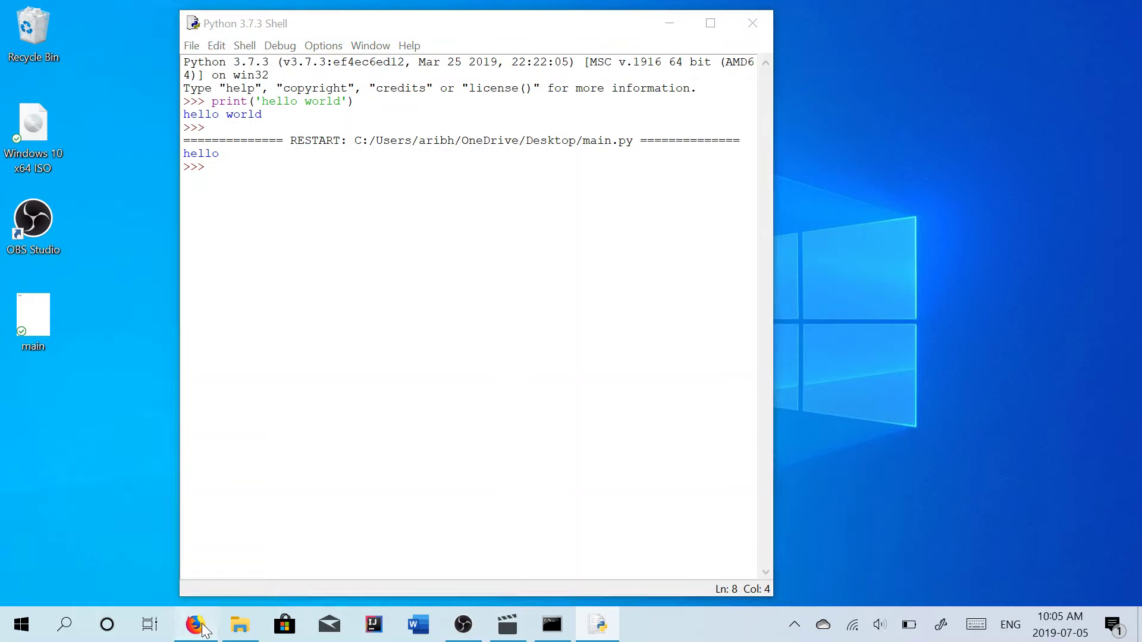
click(595, 48)
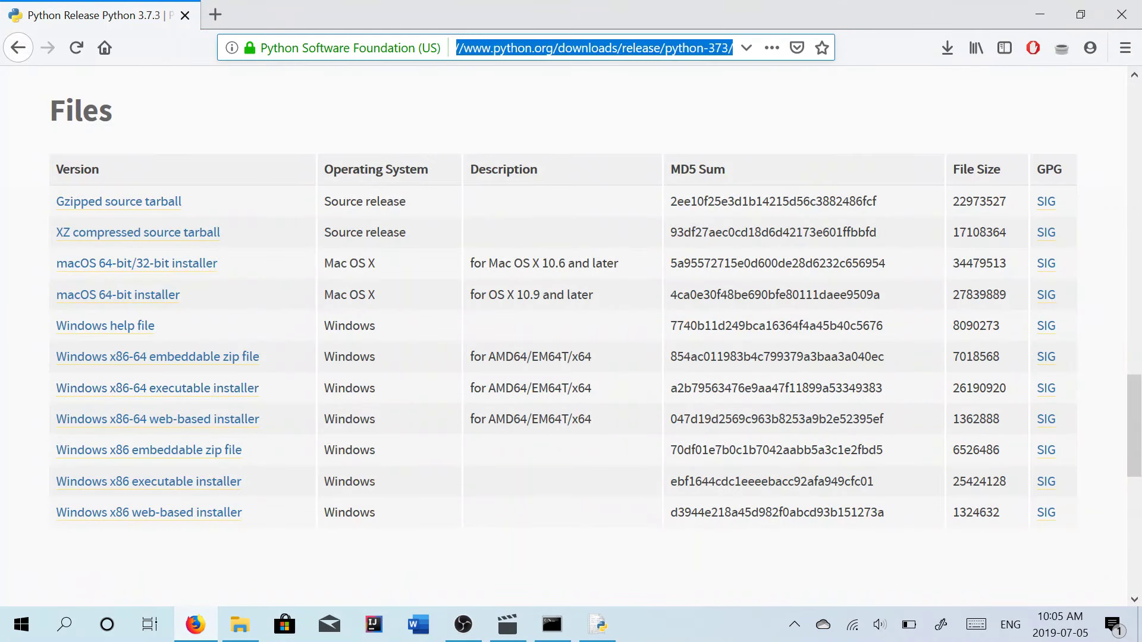
text(pycharm)
key(Return)
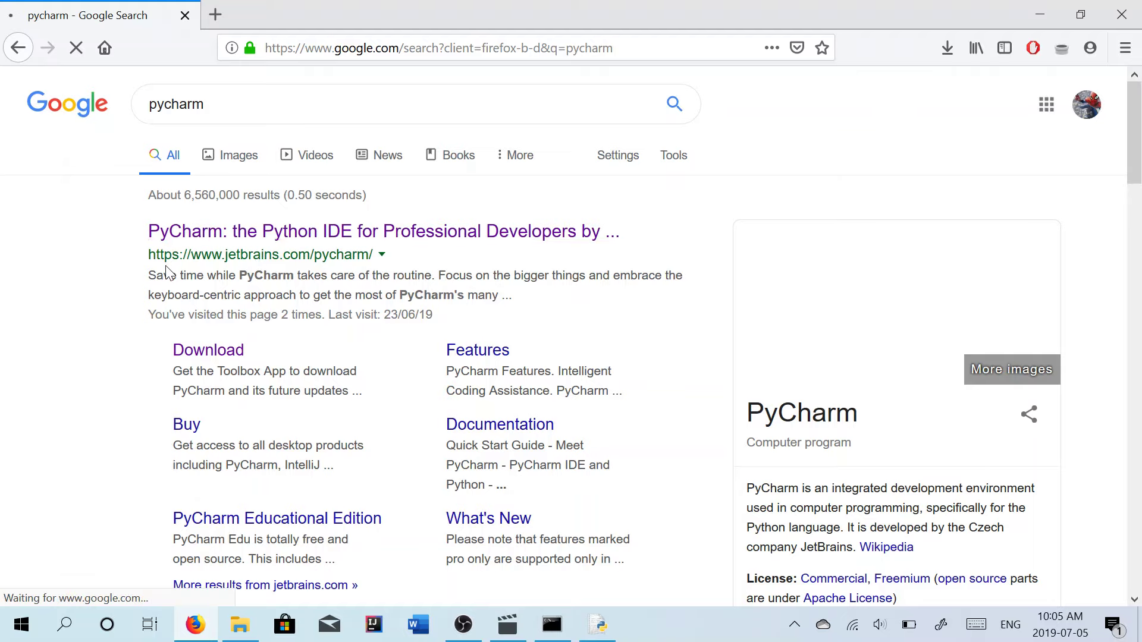
click(232, 238)
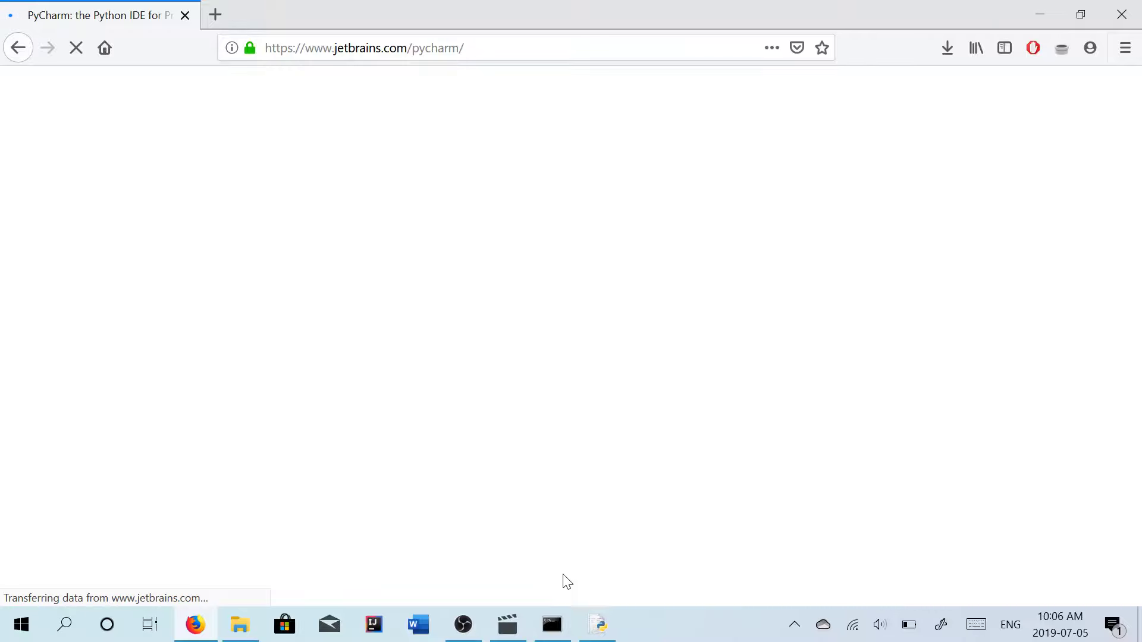
mouse_move(464, 624)
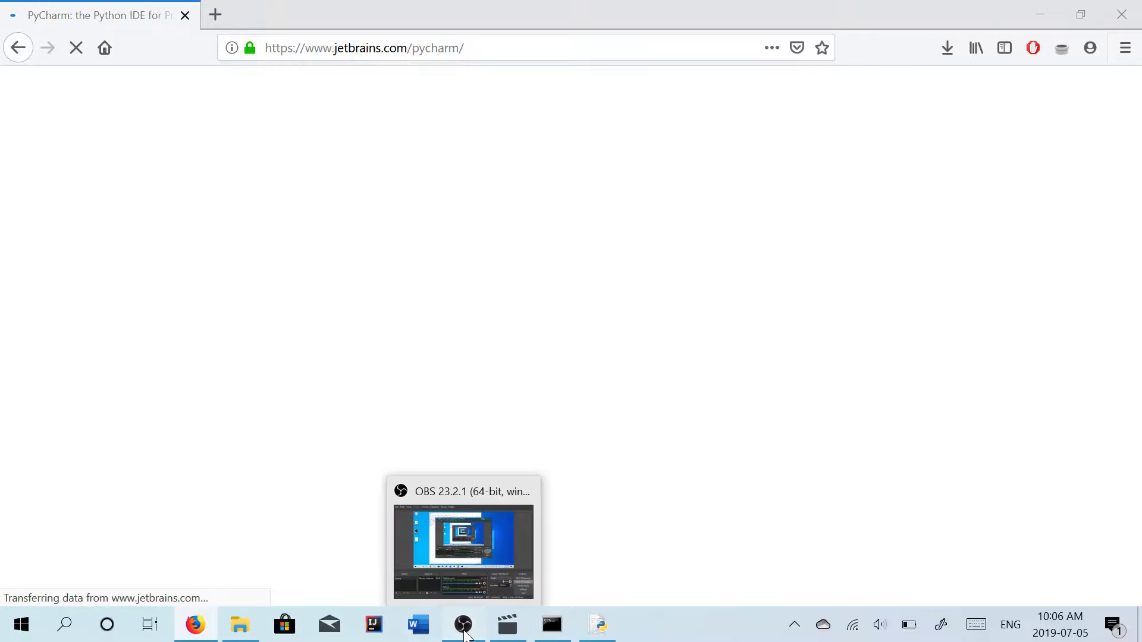
click(537, 489)
click(463, 625)
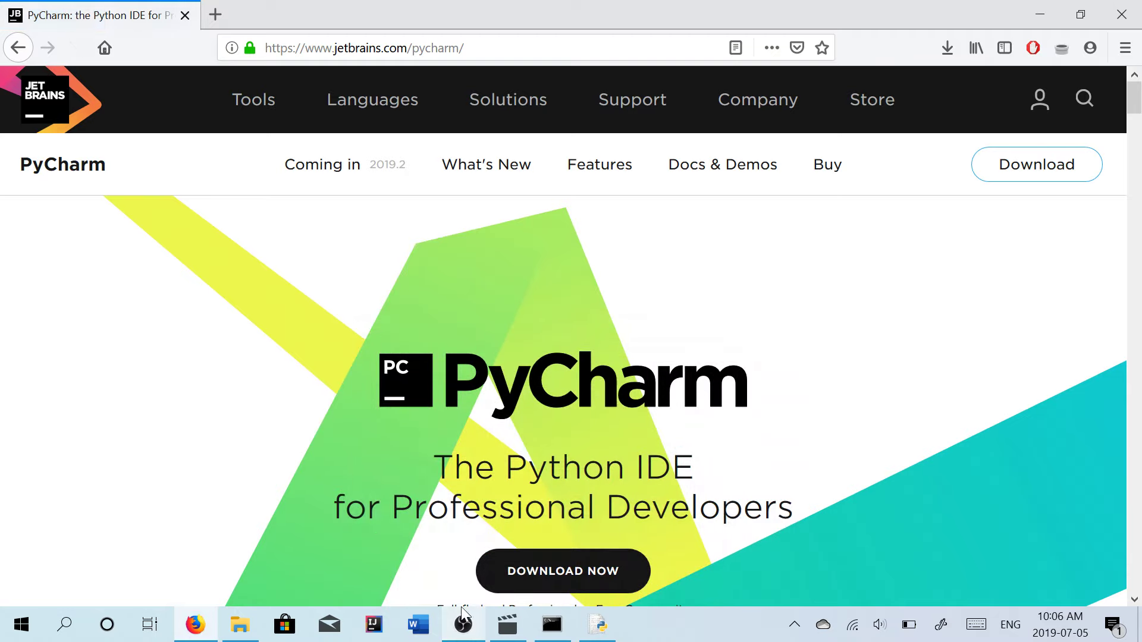
Download the free PyCharm Community edition for Windows and save the pycharm-community-2019.1.3.exe installer.
scroll(781, 342, down, 3)
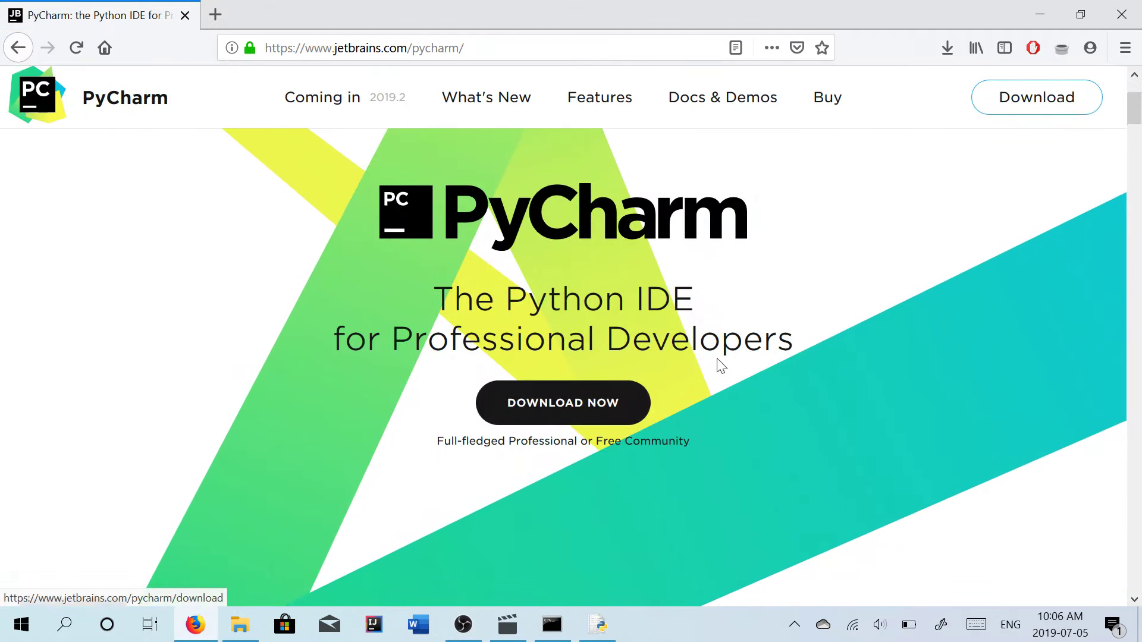
click(531, 421)
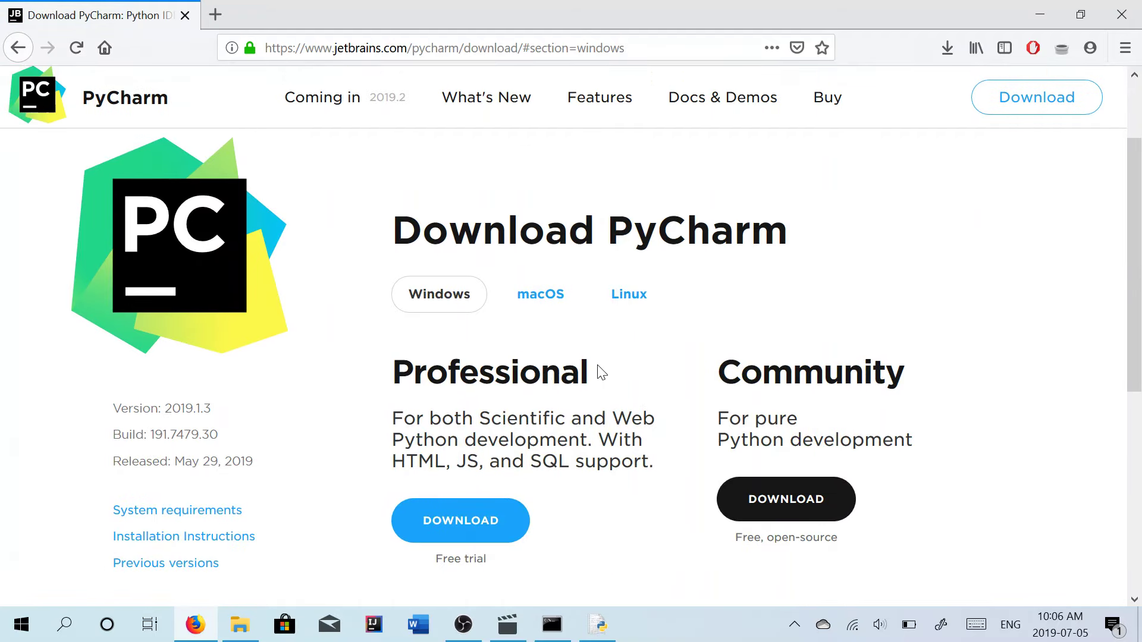
scroll(601, 372, down, 1)
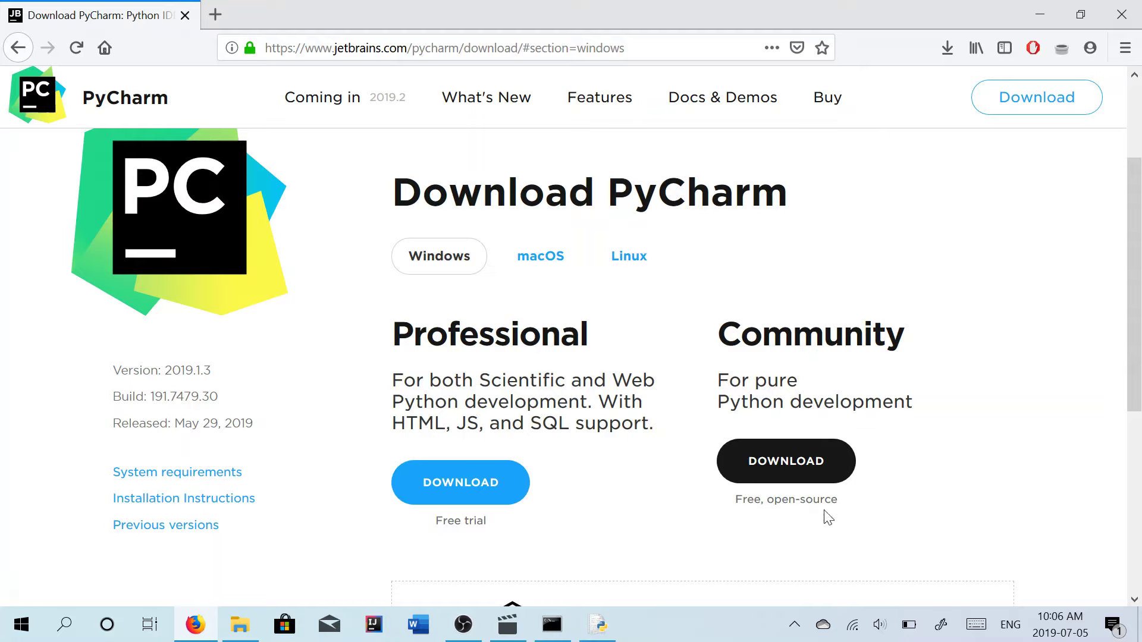
click(738, 462)
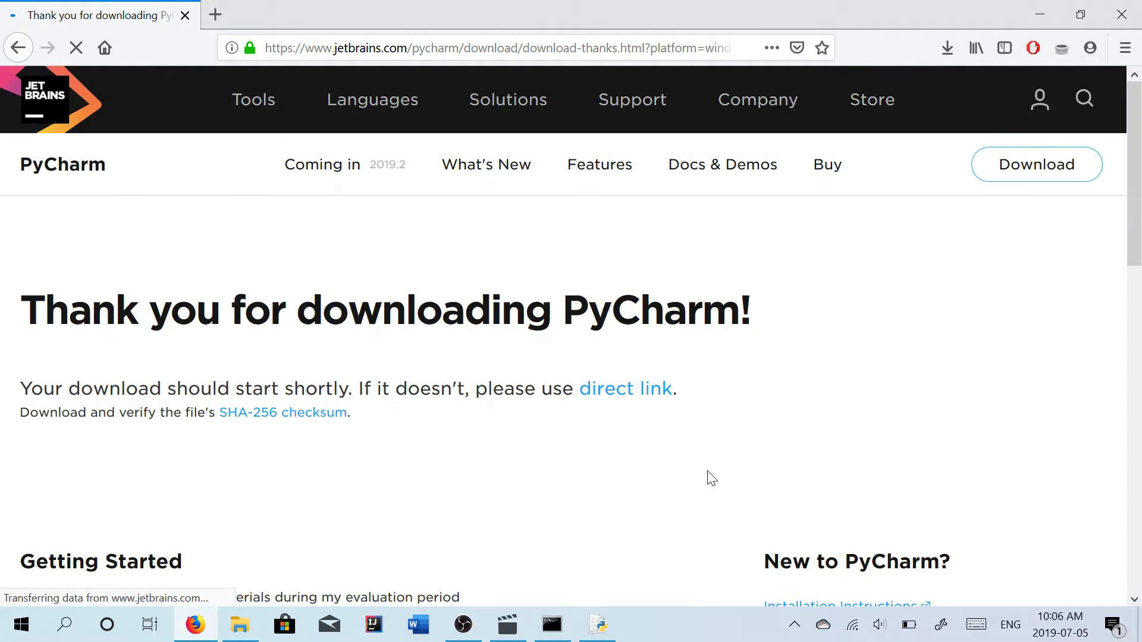
scroll(707, 478, down, 1)
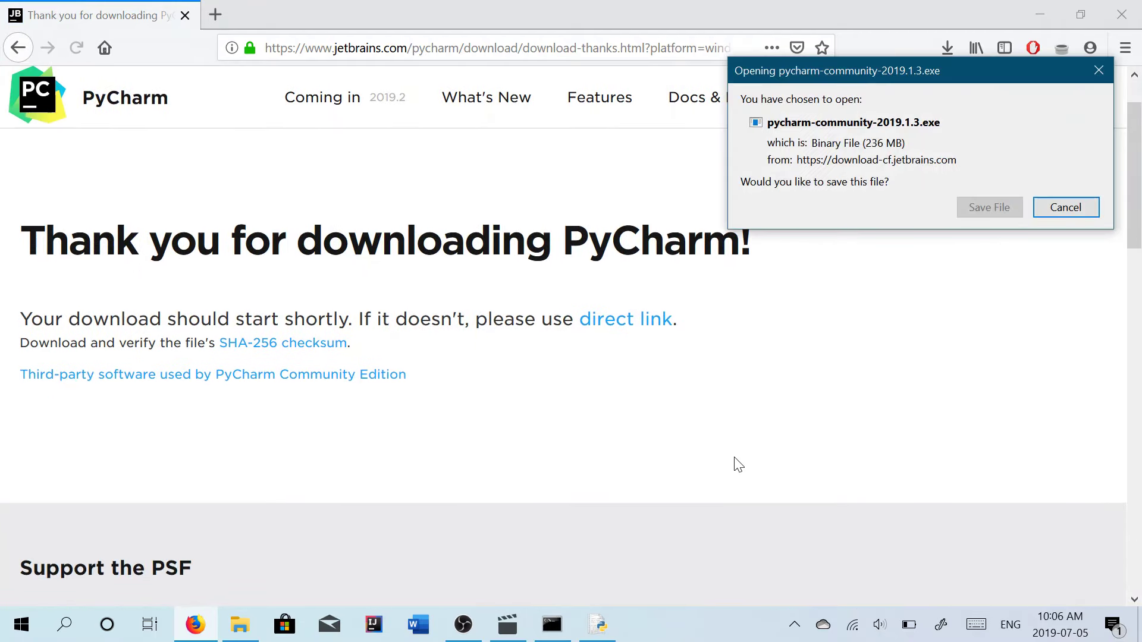
click(979, 208)
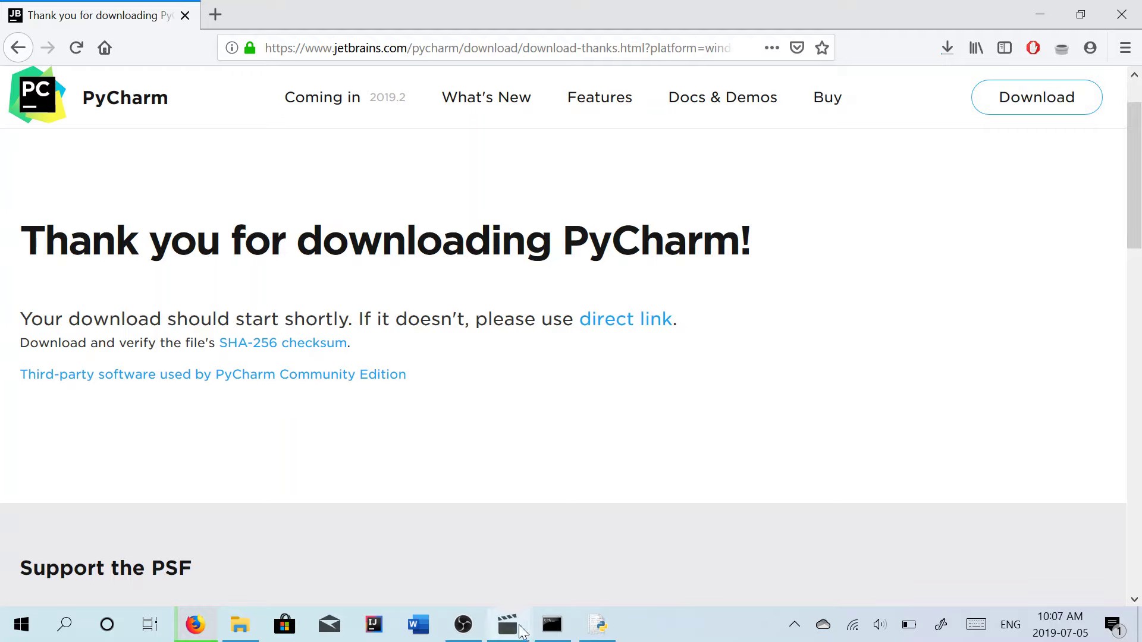
mouse_move(518, 632)
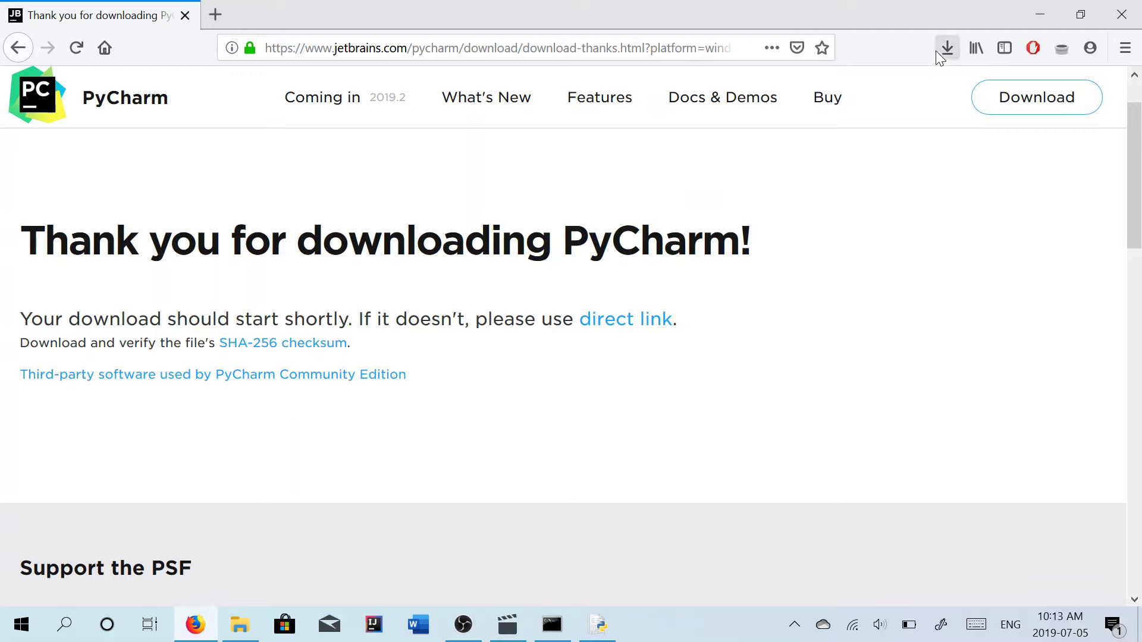
Launch the downloaded PyCharm installer and minimize the browser window.
click(946, 47)
click(776, 114)
click(1036, 22)
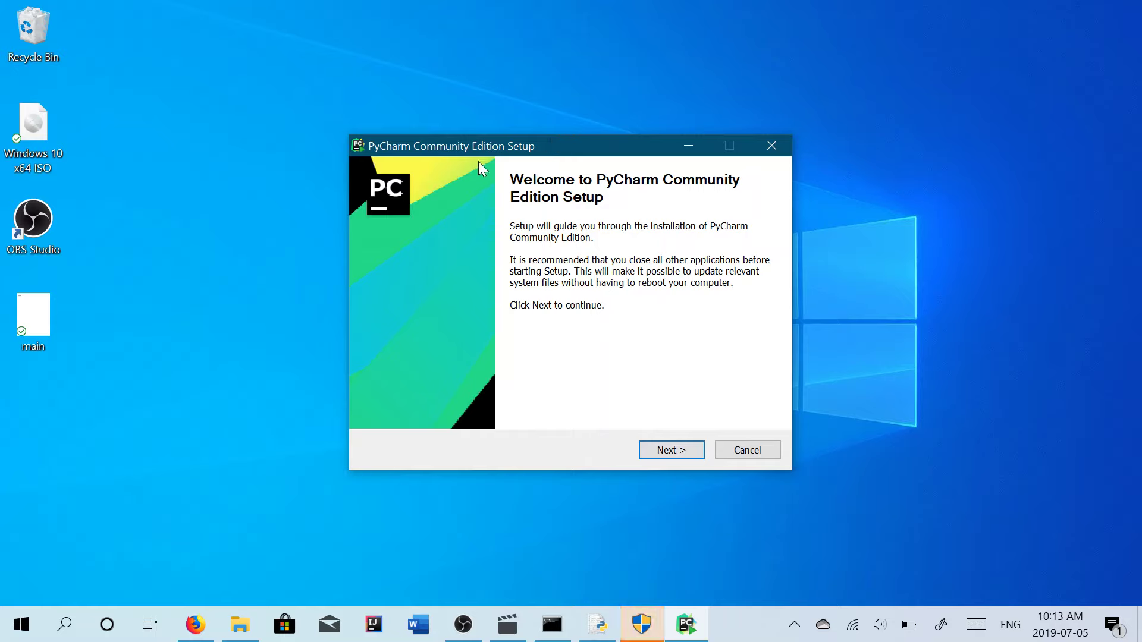
Install PyCharm Community Edition in the default folder with a 64-bit desktop shortcut and the JetBrains Start Menu folder, and run it on finishing.
click(651, 456)
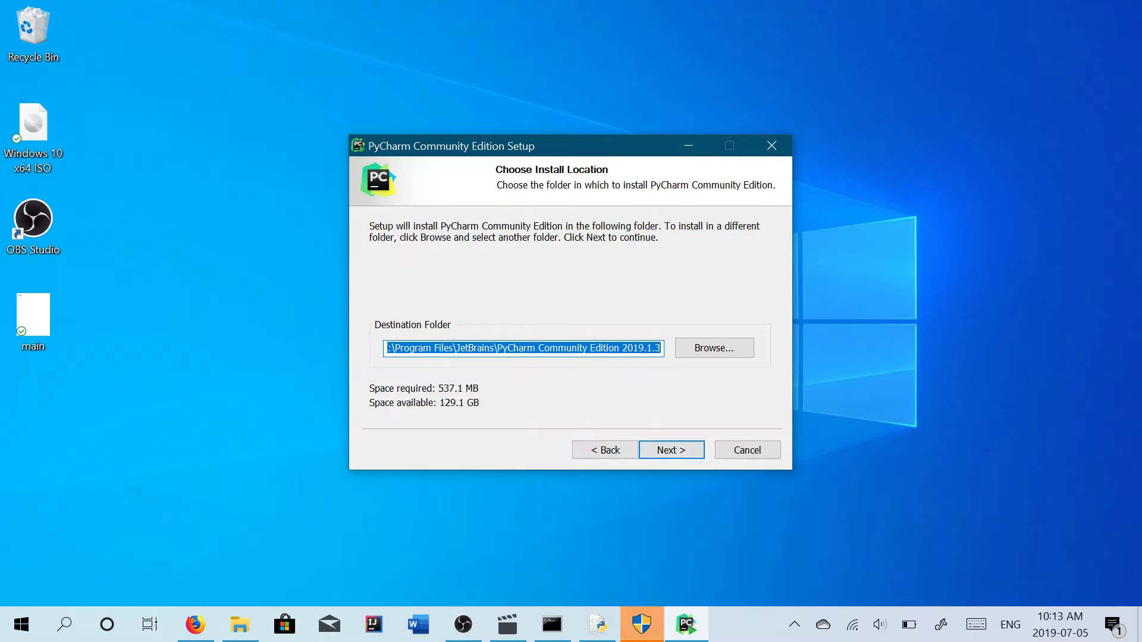
click(662, 452)
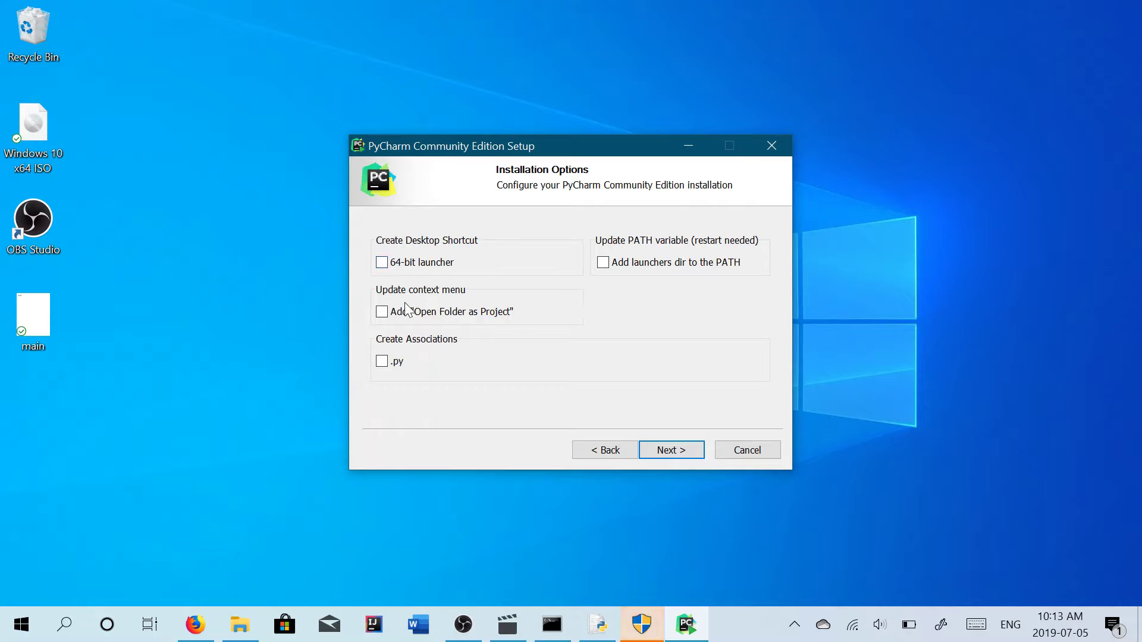
right_click(263, 302)
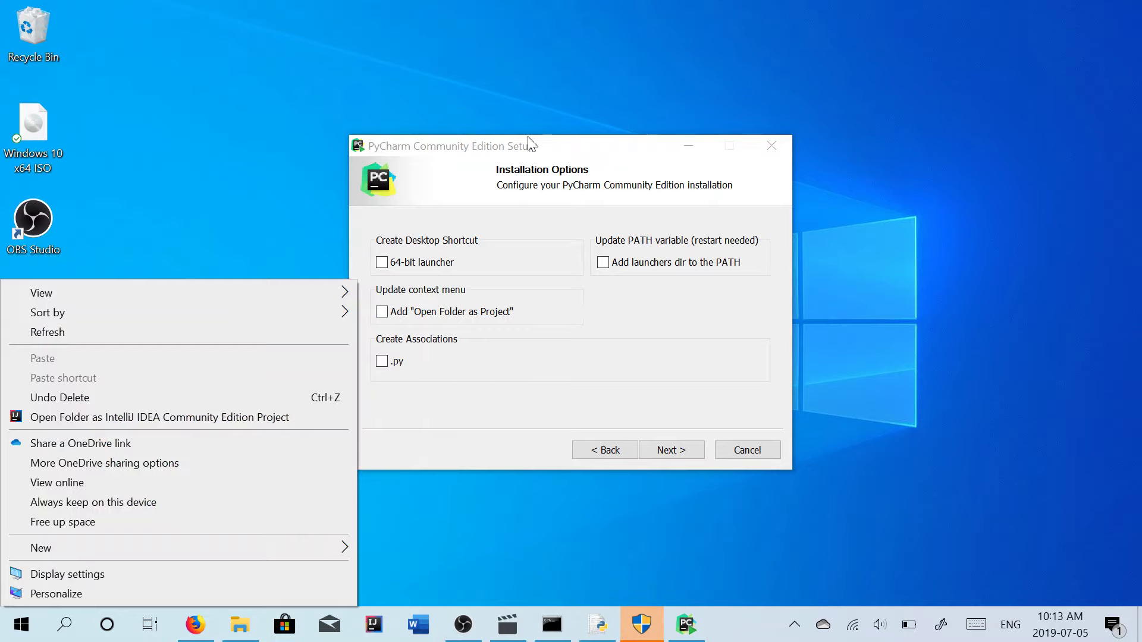
click(524, 212)
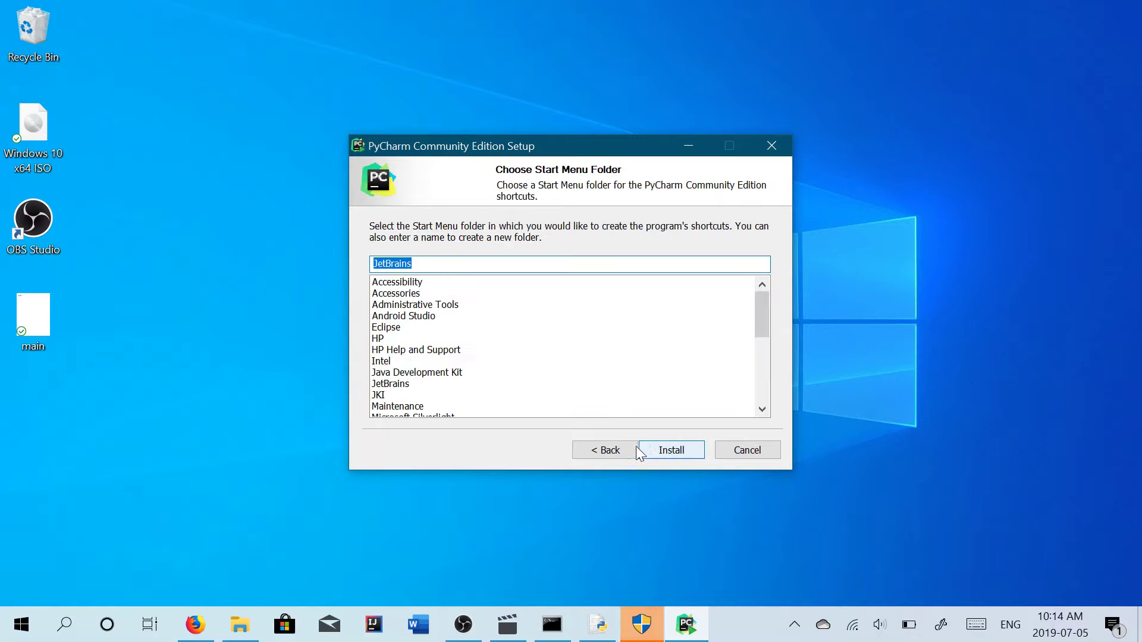
click(659, 451)
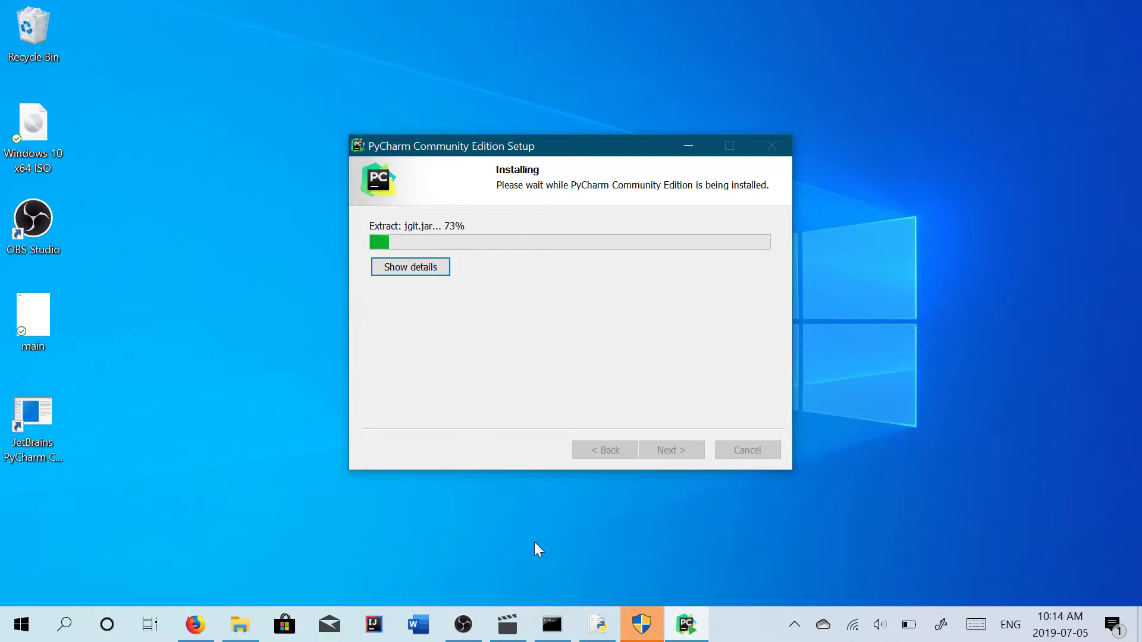
mouse_move(636, 624)
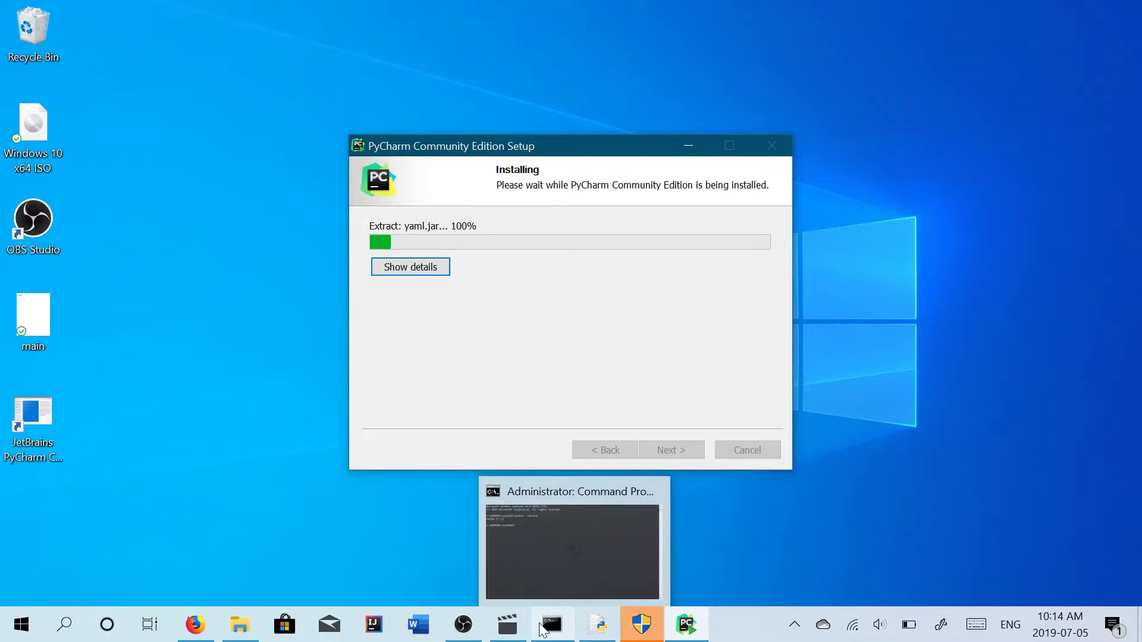
mouse_move(472, 630)
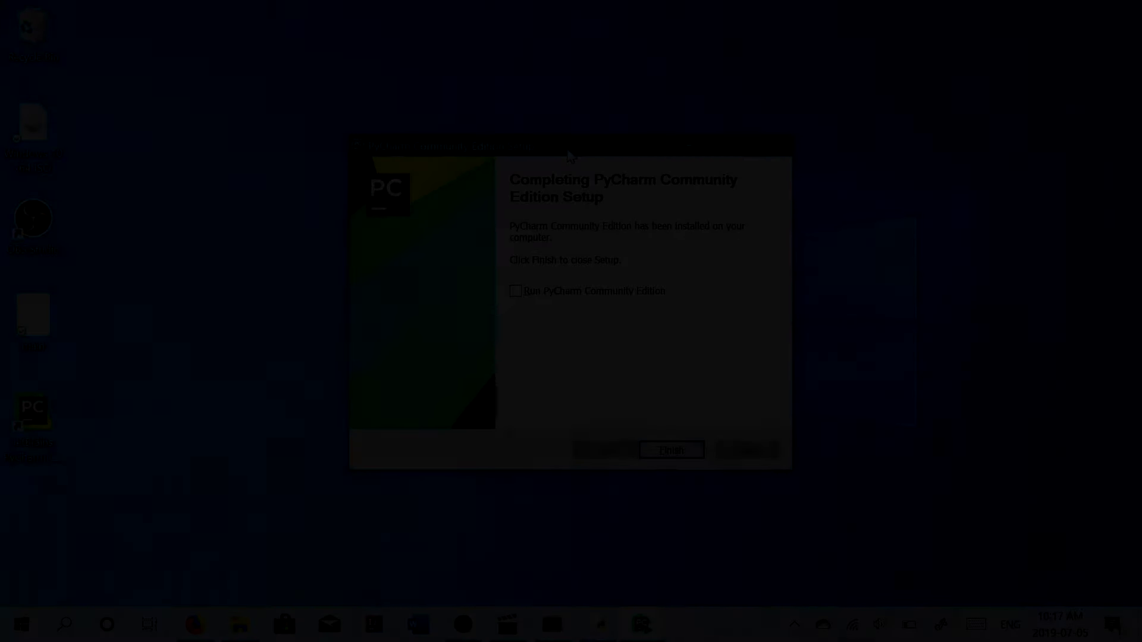
click(548, 291)
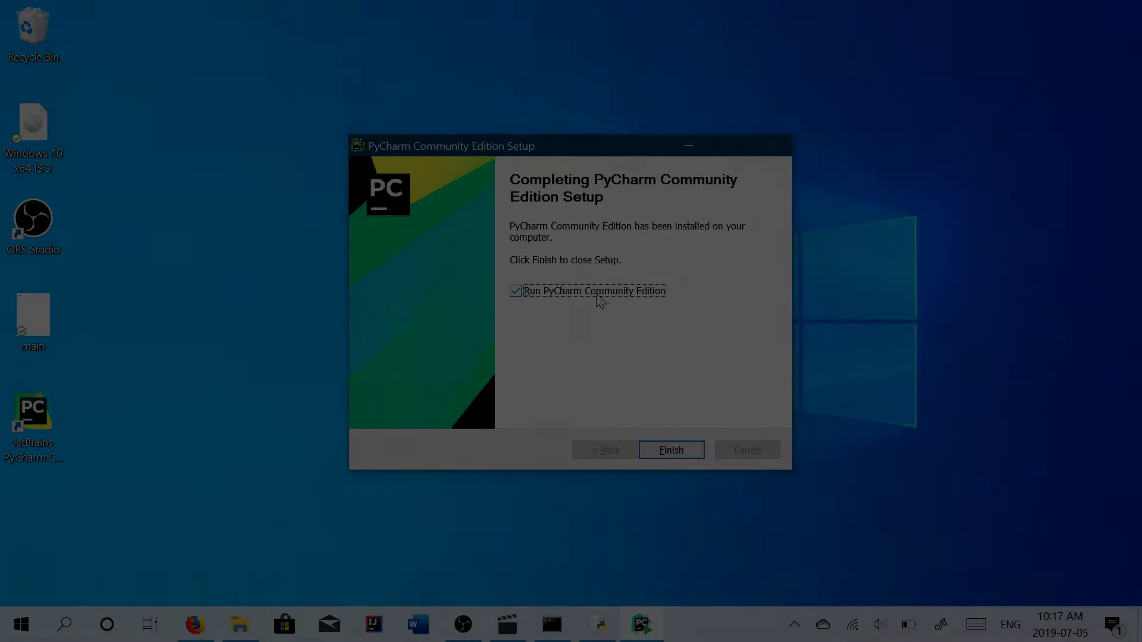
click(670, 450)
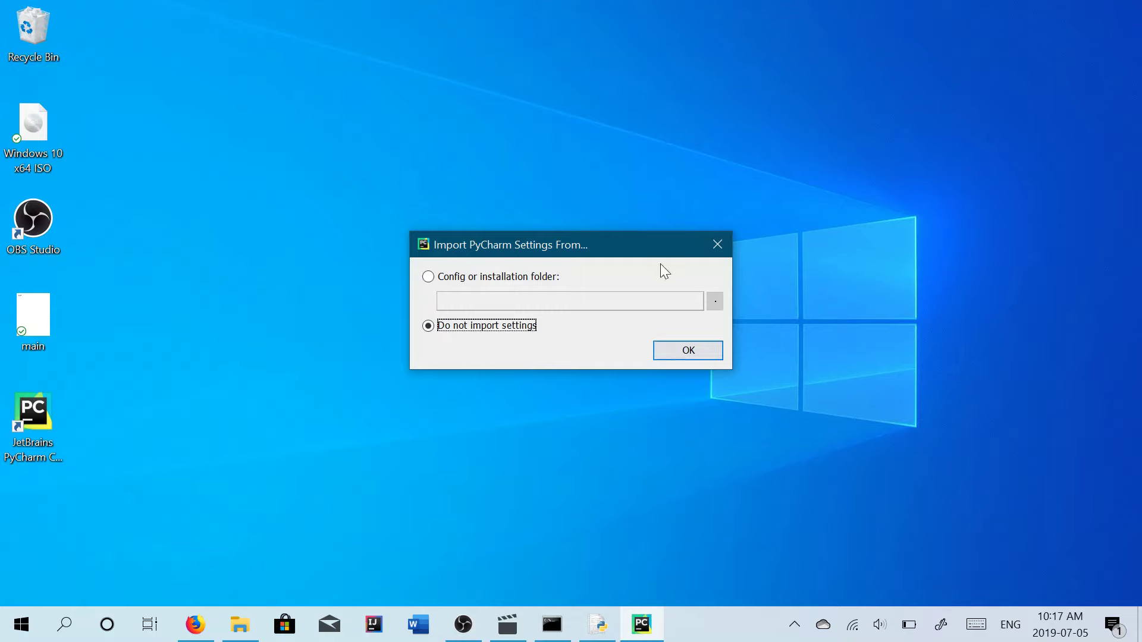
Complete PyCharm's first-launch setup without importing settings, keeping the Darcula theme and installing no featured plugins.
click(676, 351)
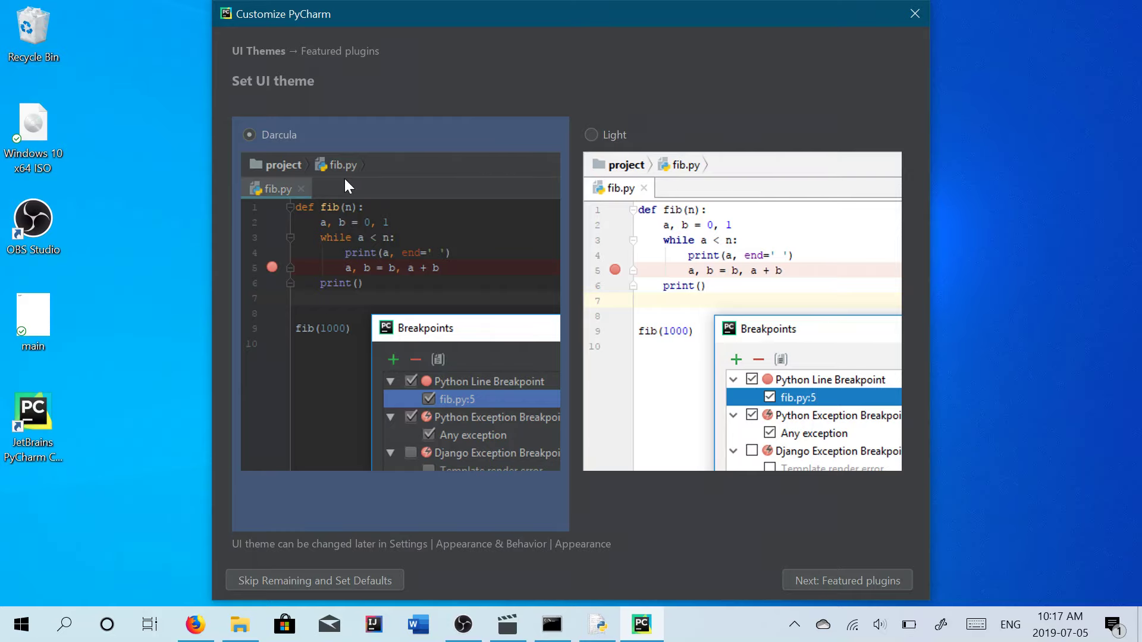
click(868, 583)
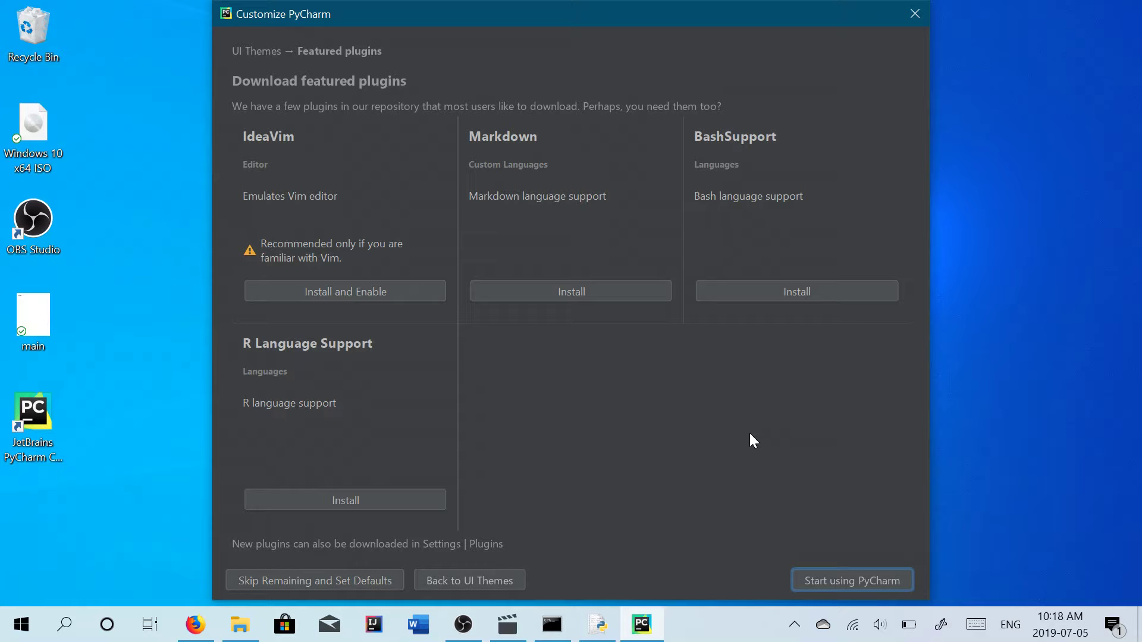
click(811, 571)
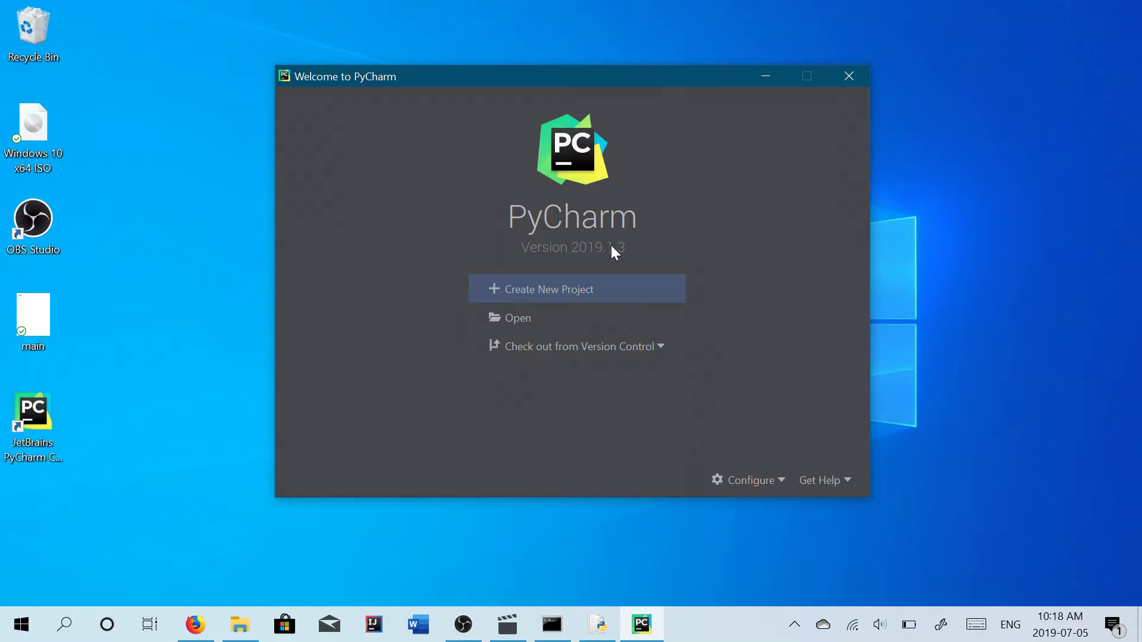
Create the project "untitled" using the existing Python 3.7 system interpreter, and dismiss the Tip of the Day with startup tips turned off.
click(563, 289)
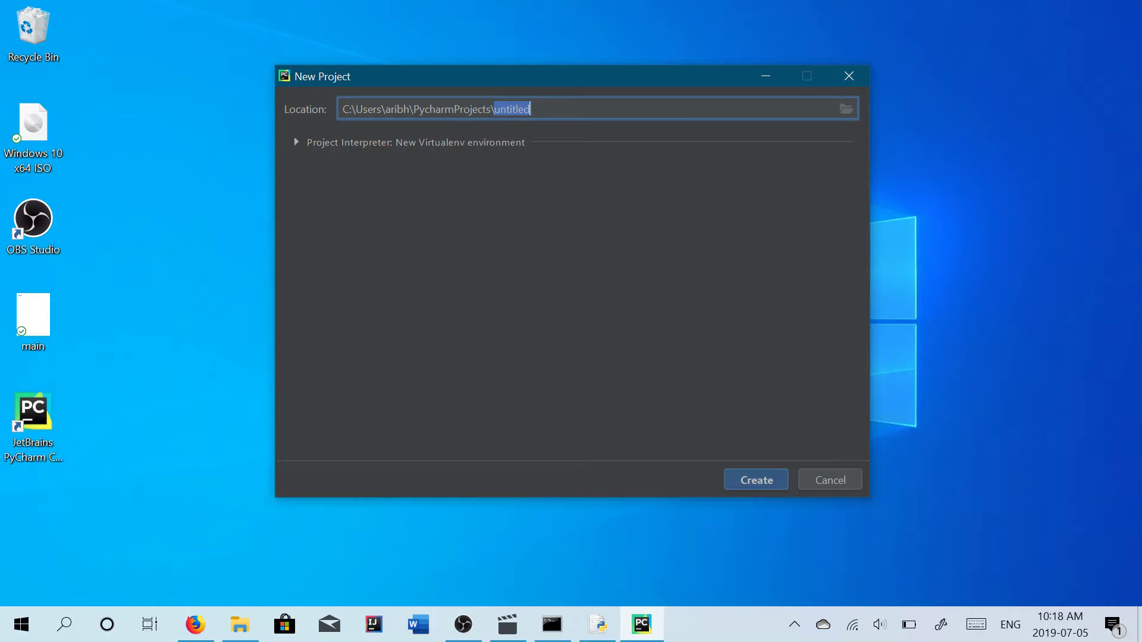
click(297, 142)
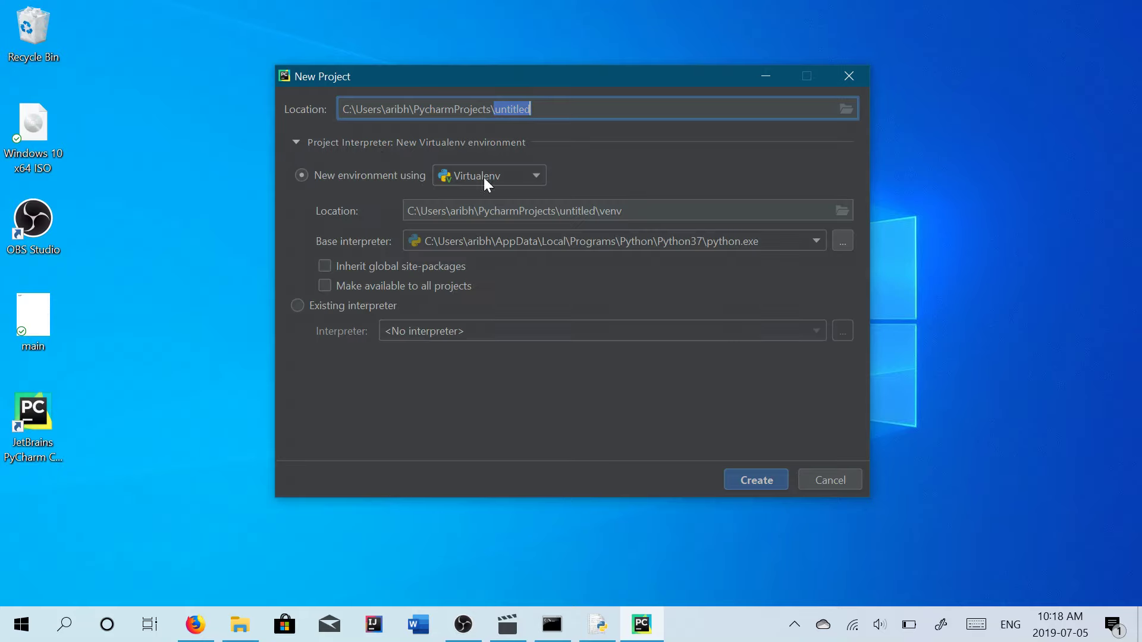
click(299, 306)
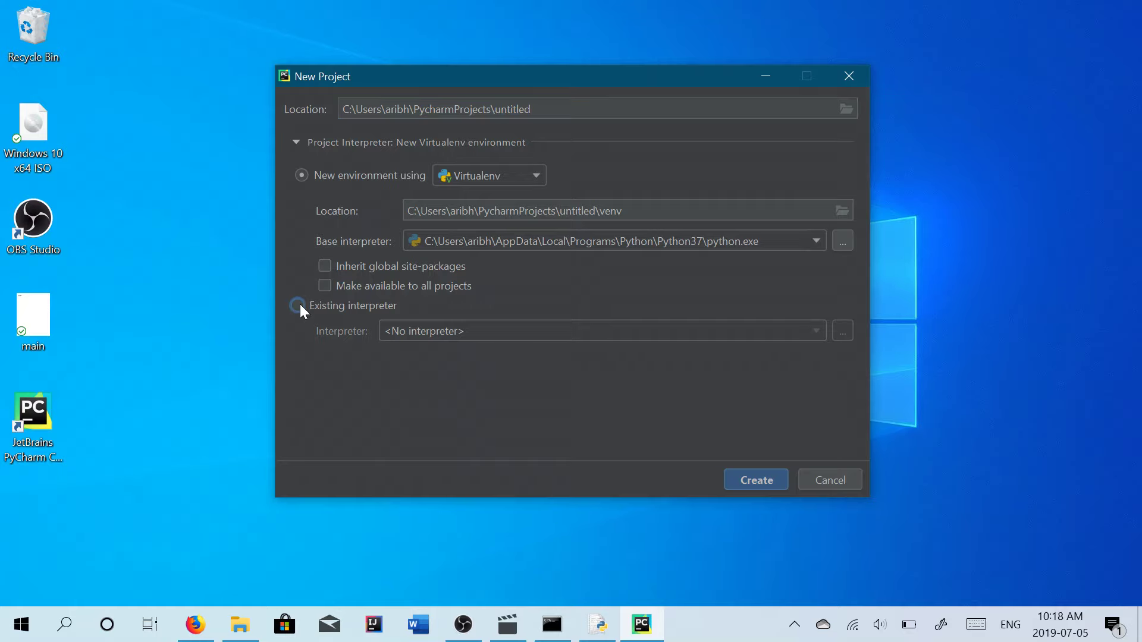
click(842, 331)
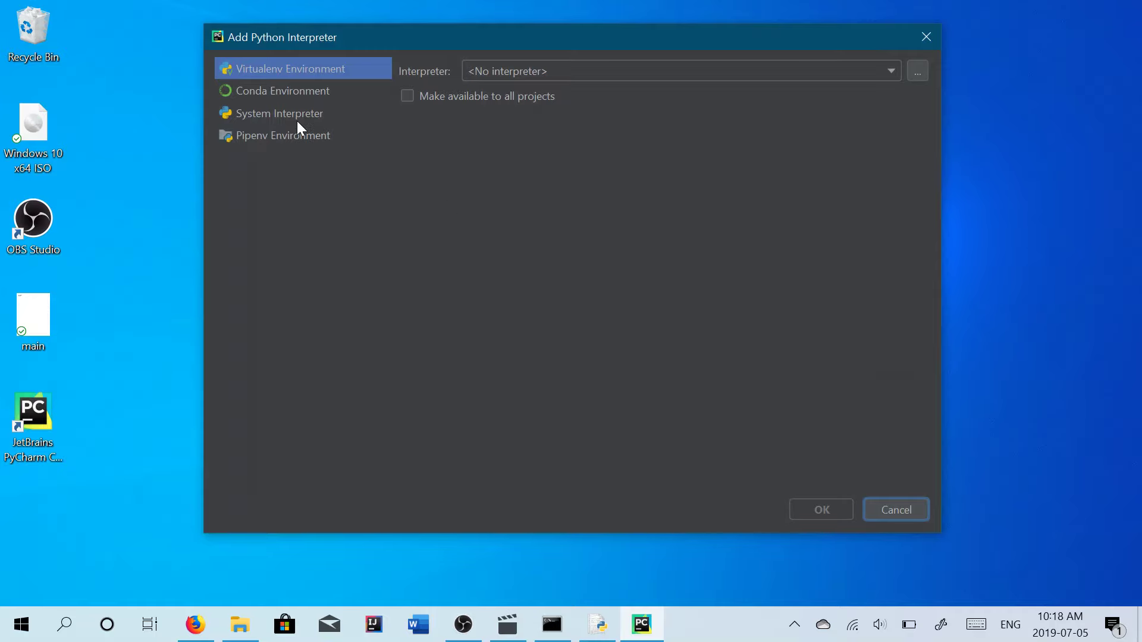
click(288, 114)
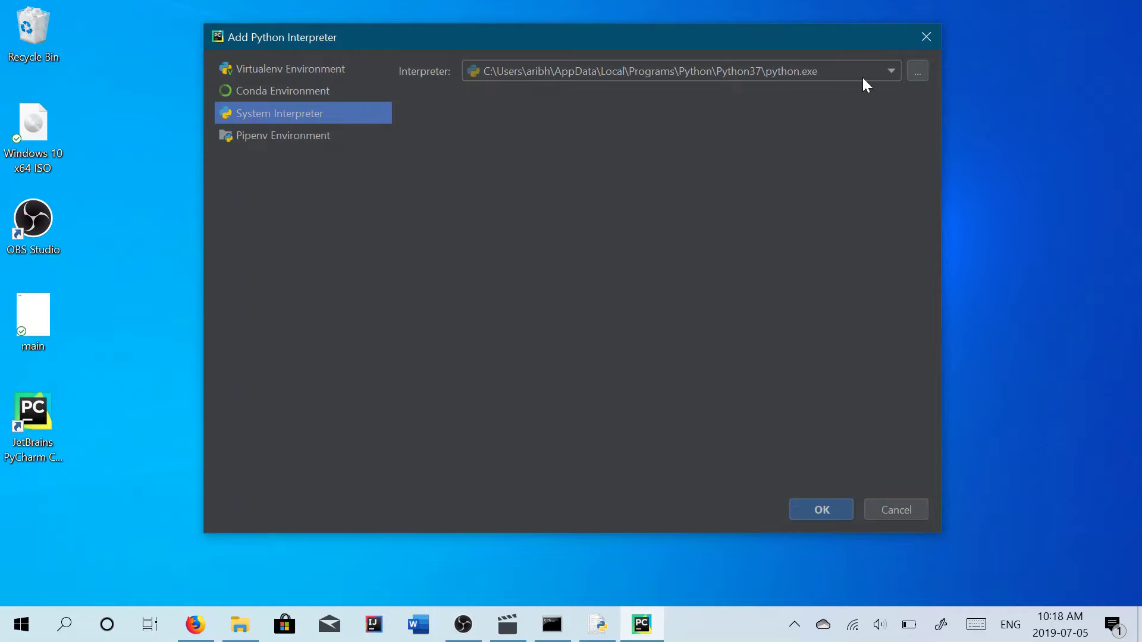
click(805, 505)
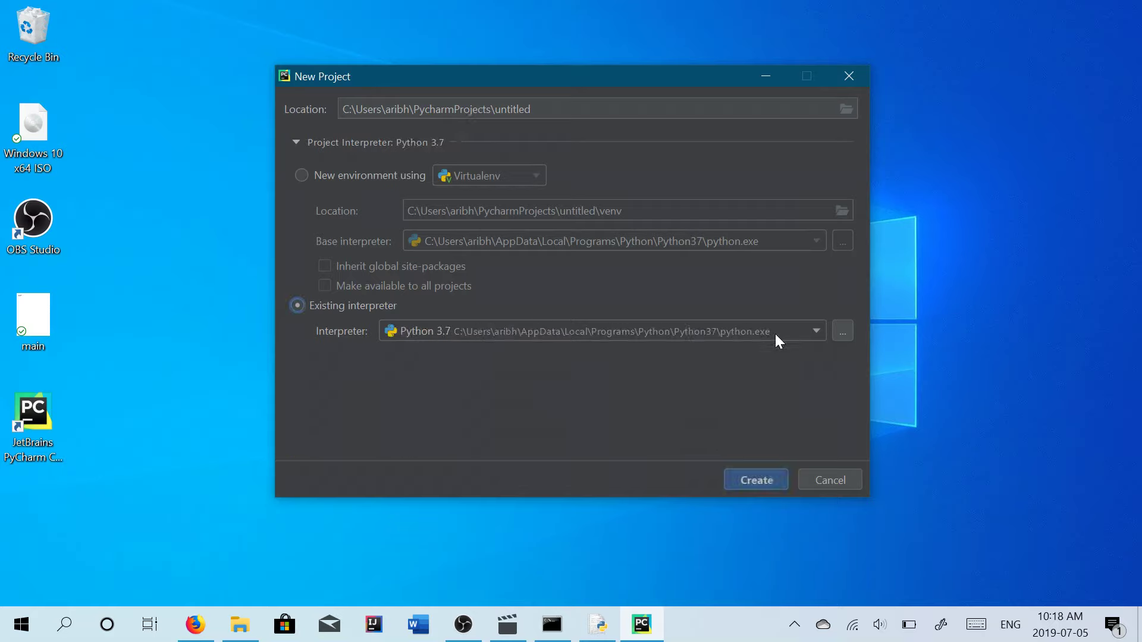
click(741, 477)
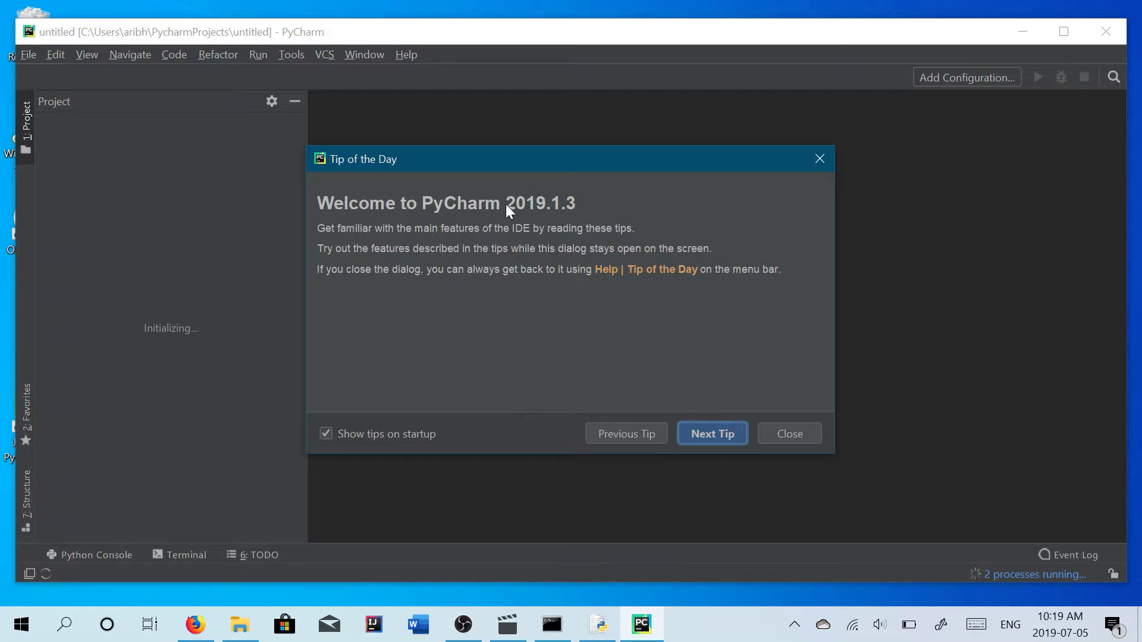
click(326, 433)
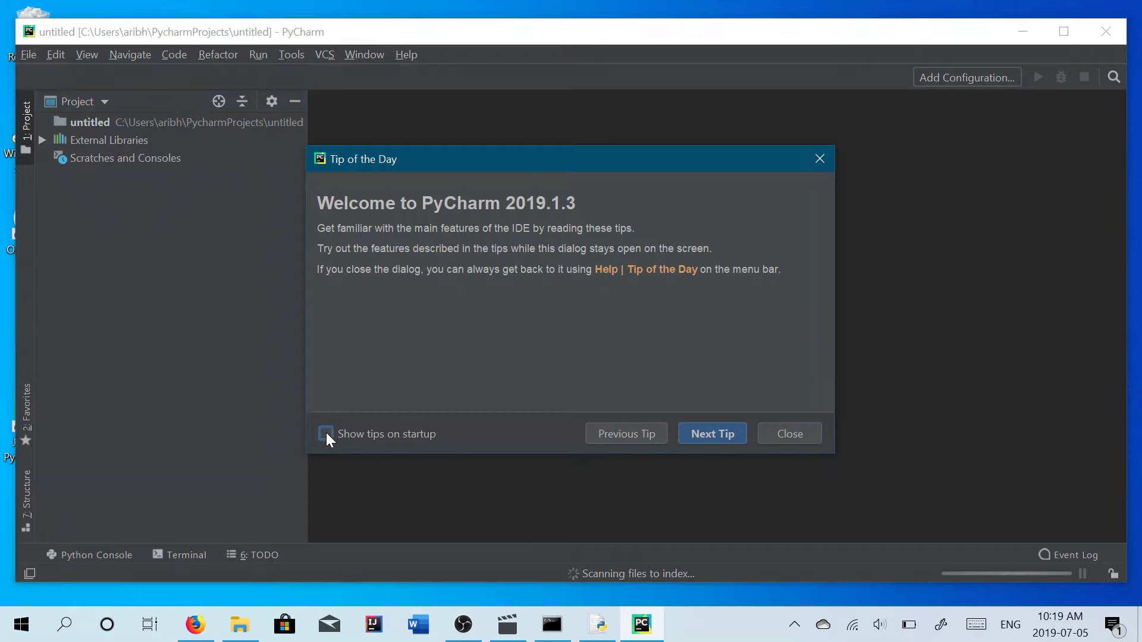
click(796, 430)
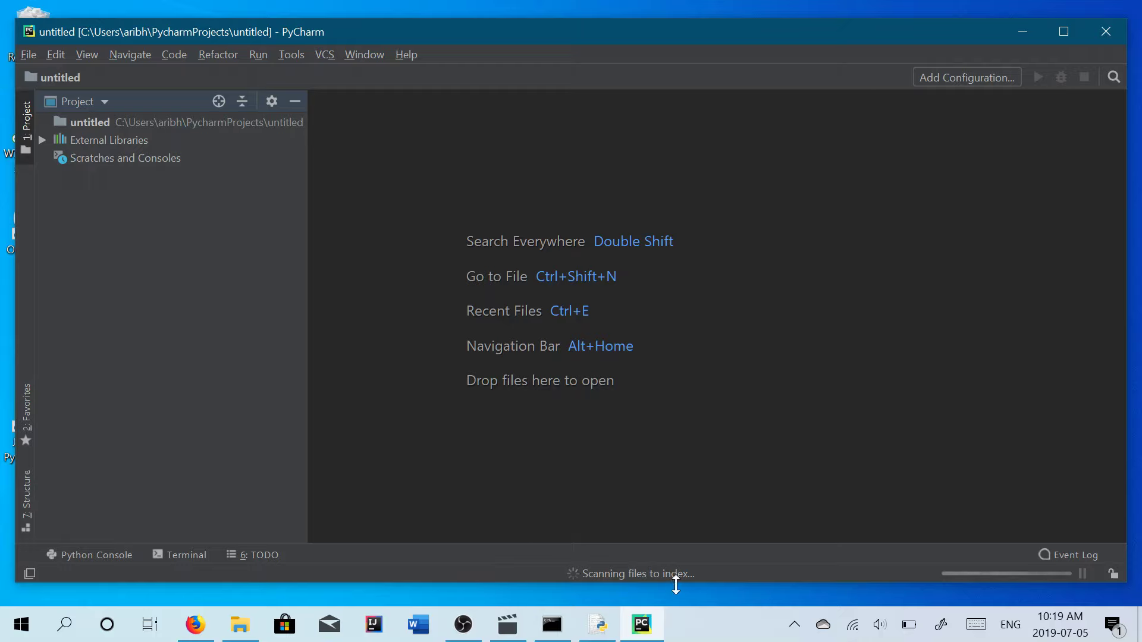
Add a new Python file named main to the untitled project folder.
click(76, 123)
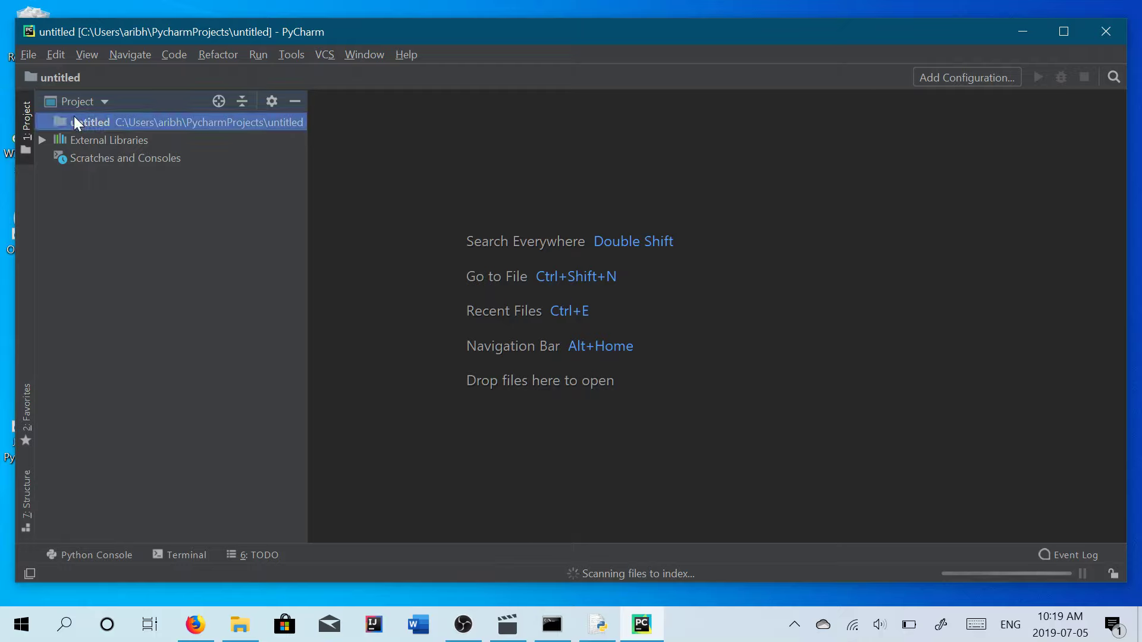
right_click(76, 121)
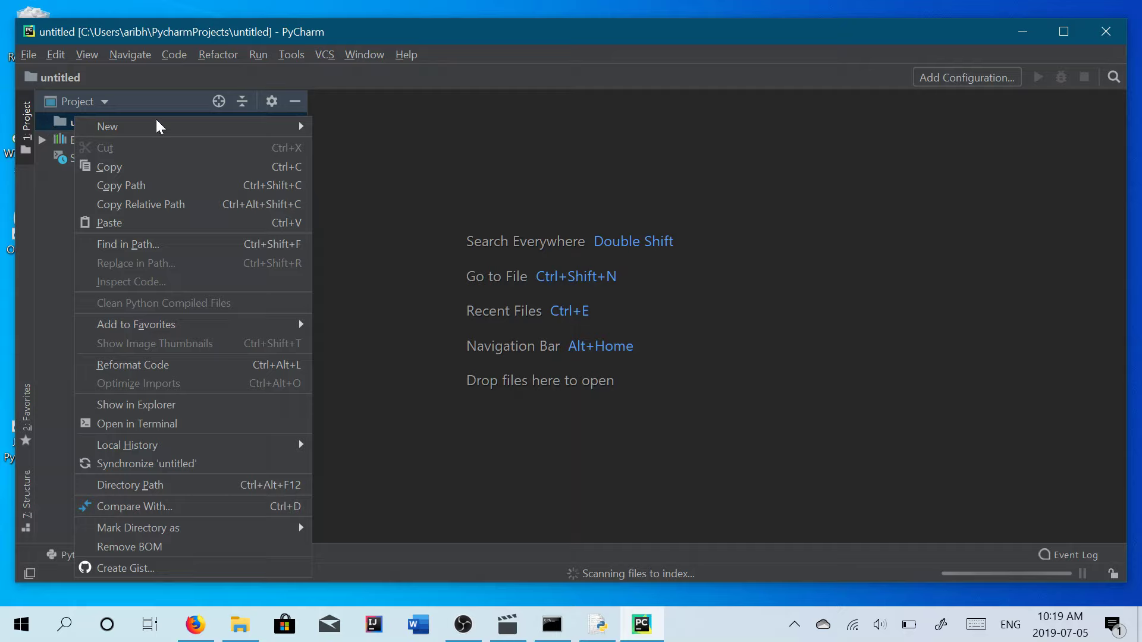
mouse_move(161, 130)
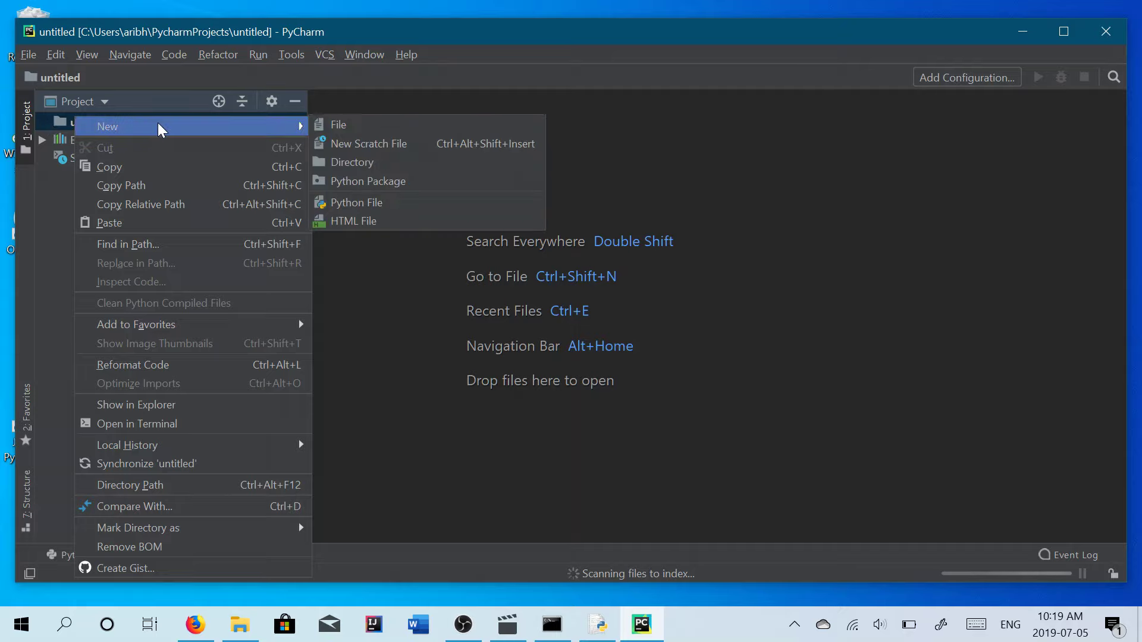
click(384, 196)
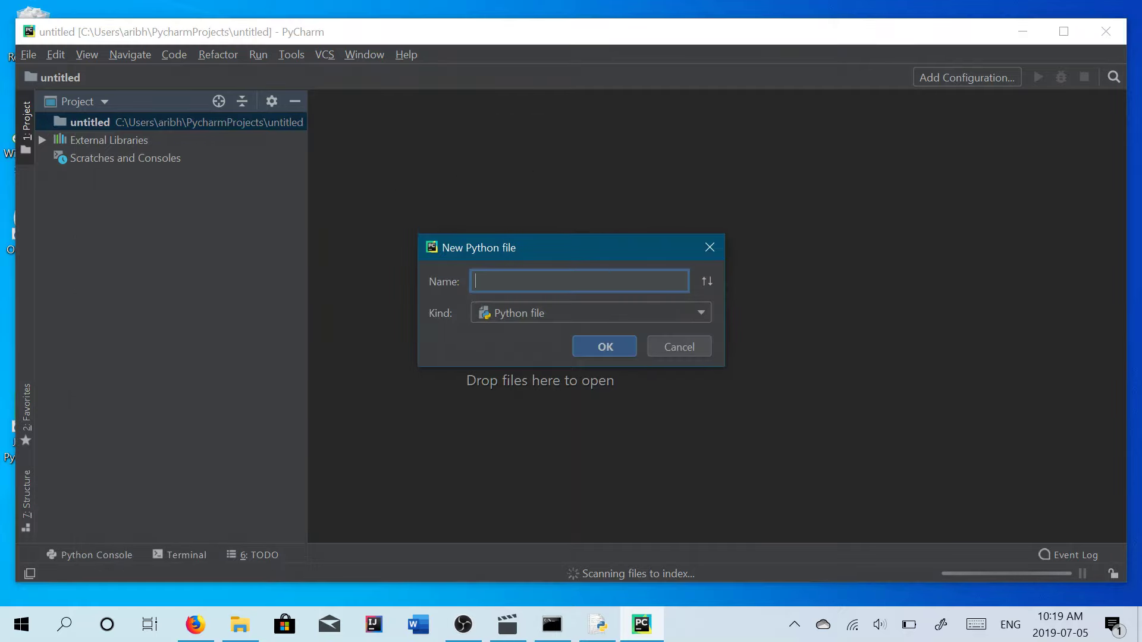
text(main)
click(580, 347)
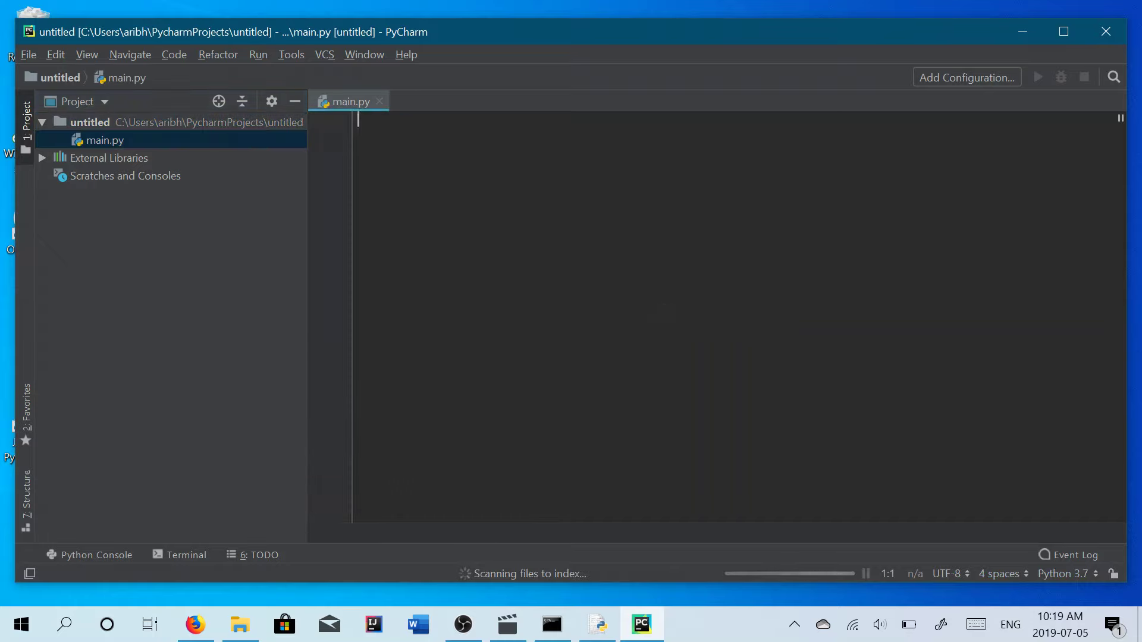
Write print('Hello World') in main.py, run the script and highlight its printed text in the output.
text(print('Hello Wo)
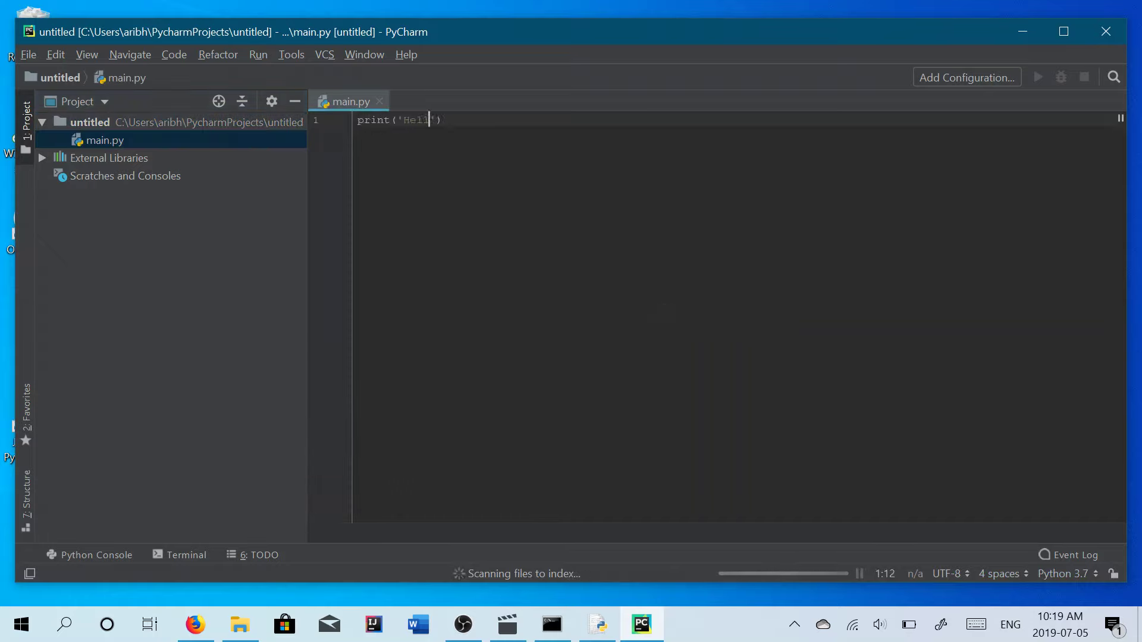
text(rld'))
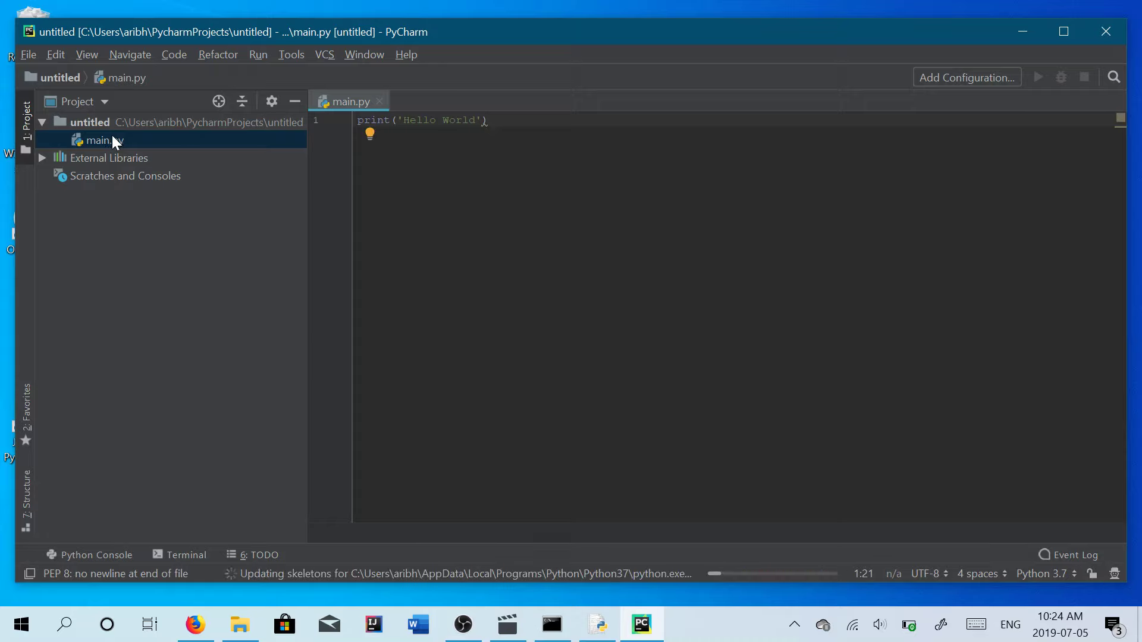
right_click(112, 135)
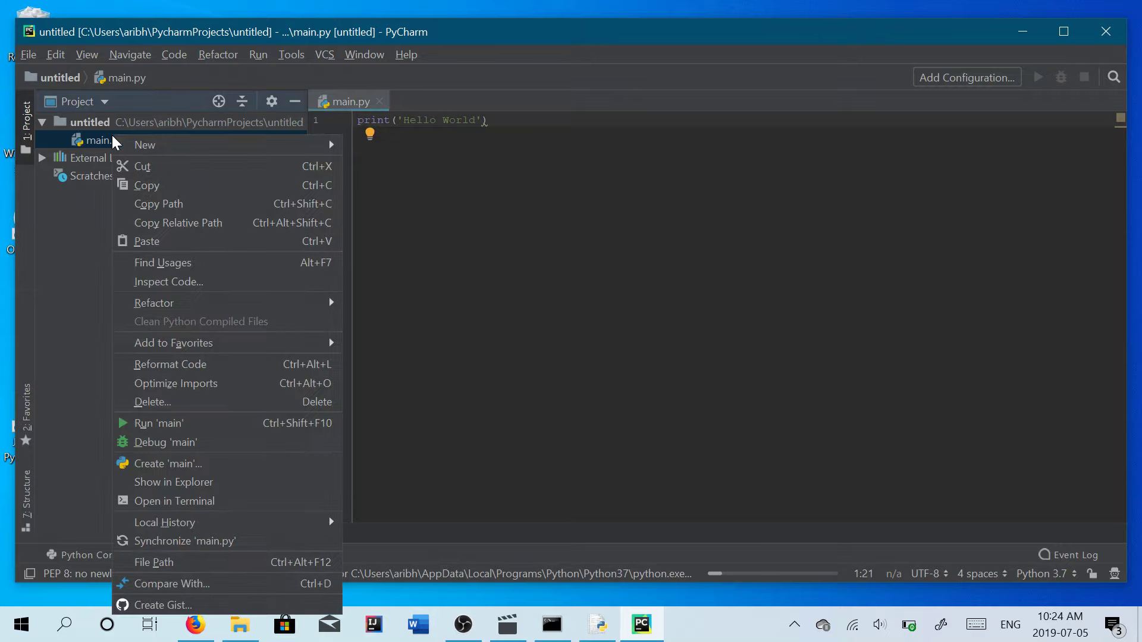
click(166, 424)
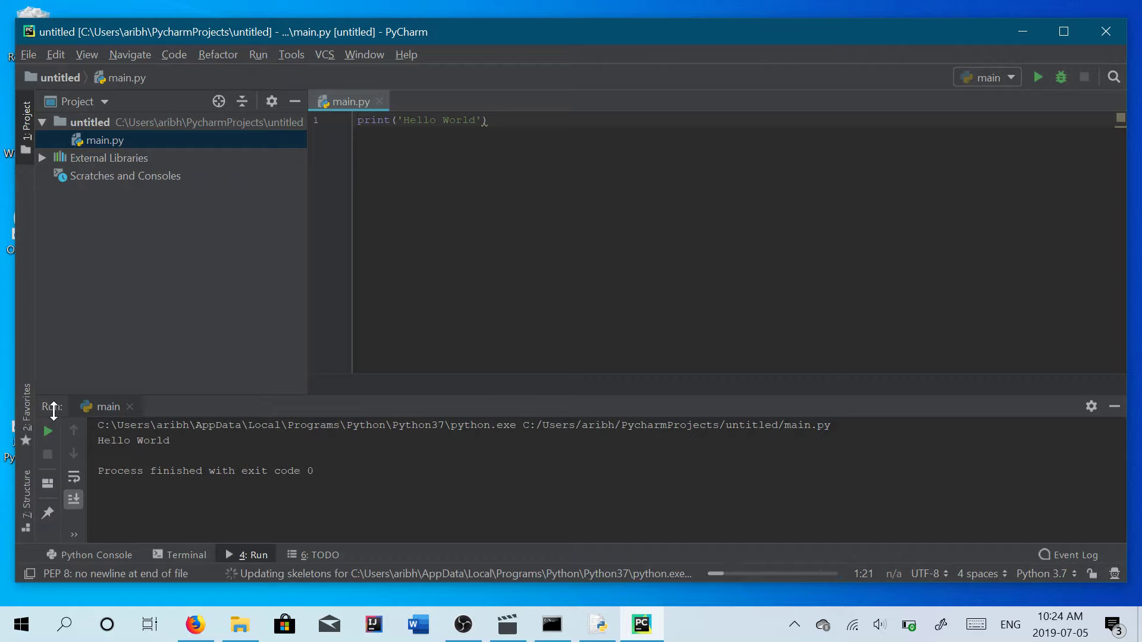
drag(170, 441, 98, 441)
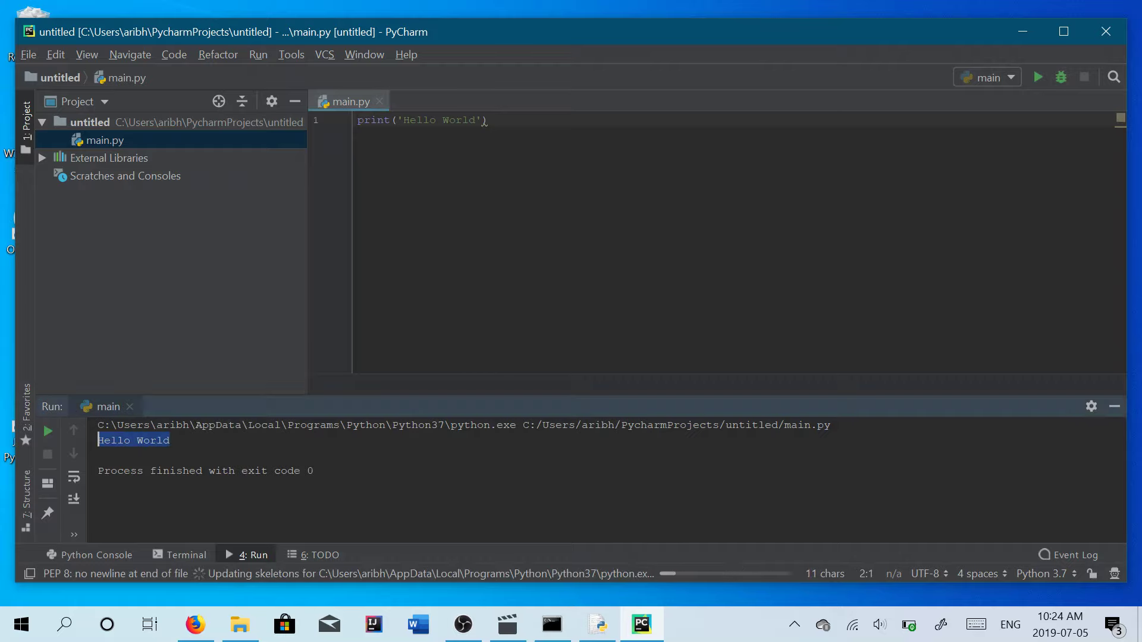
Minimize the PyCharm and OBS windows to show the desktop.
click(1019, 31)
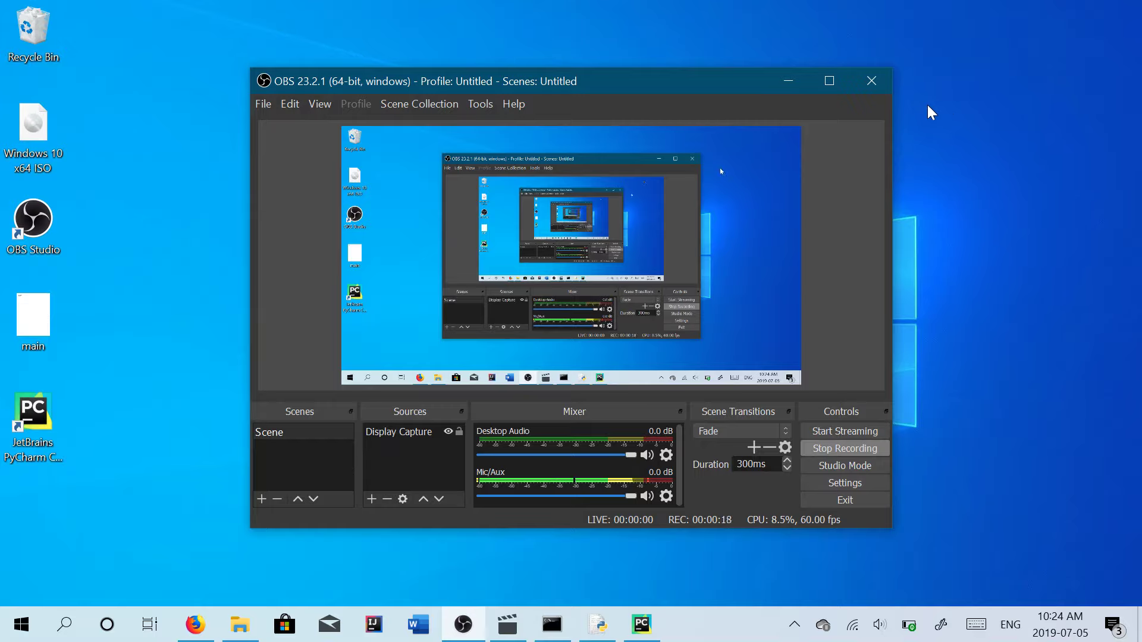
click(778, 79)
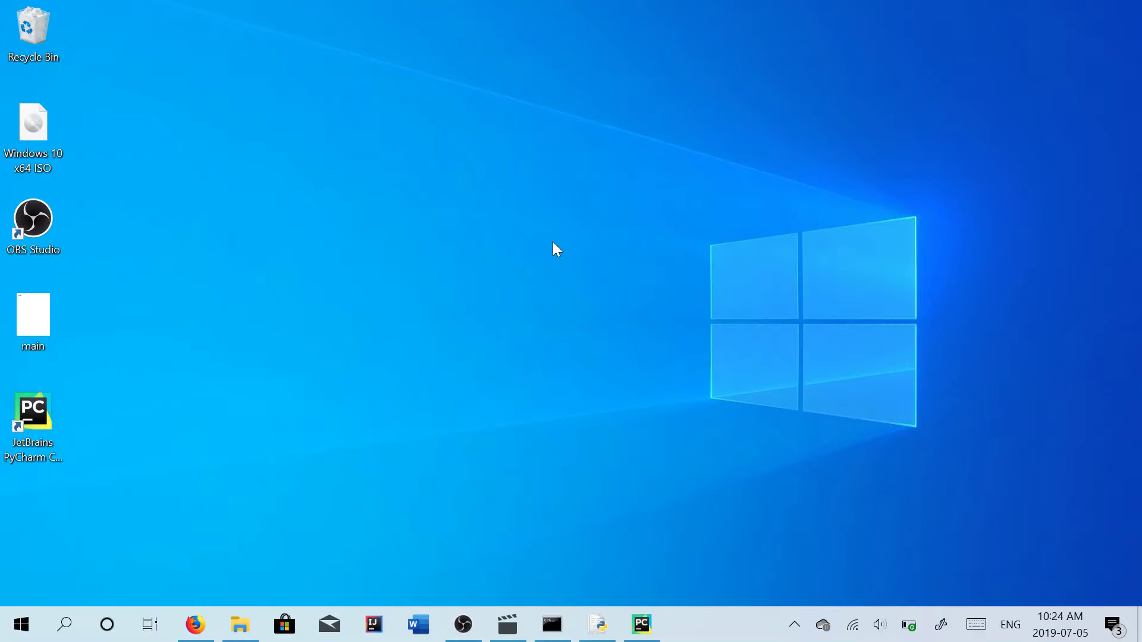